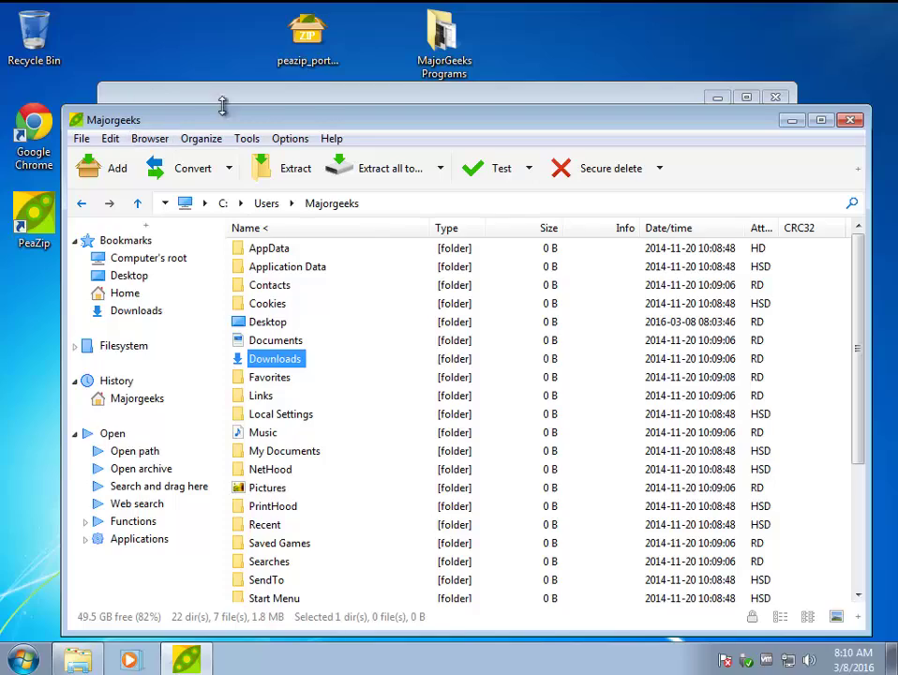
Browse PeaZip's Filesystem tree to the C: drive root and select Documents and Settings
left_click_drag(251, 124, 231, 96)
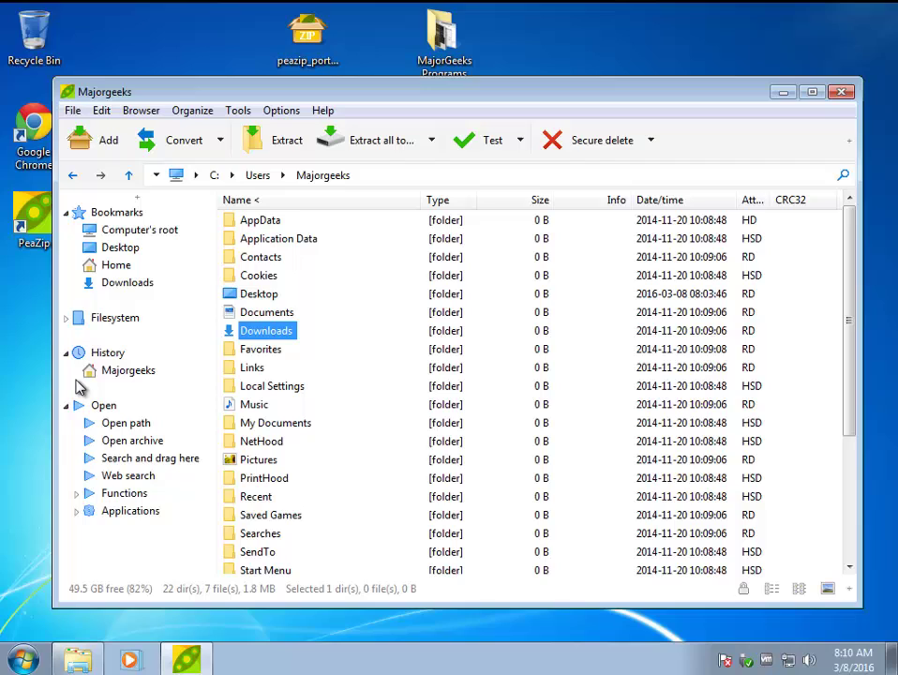
left_click(67, 317)
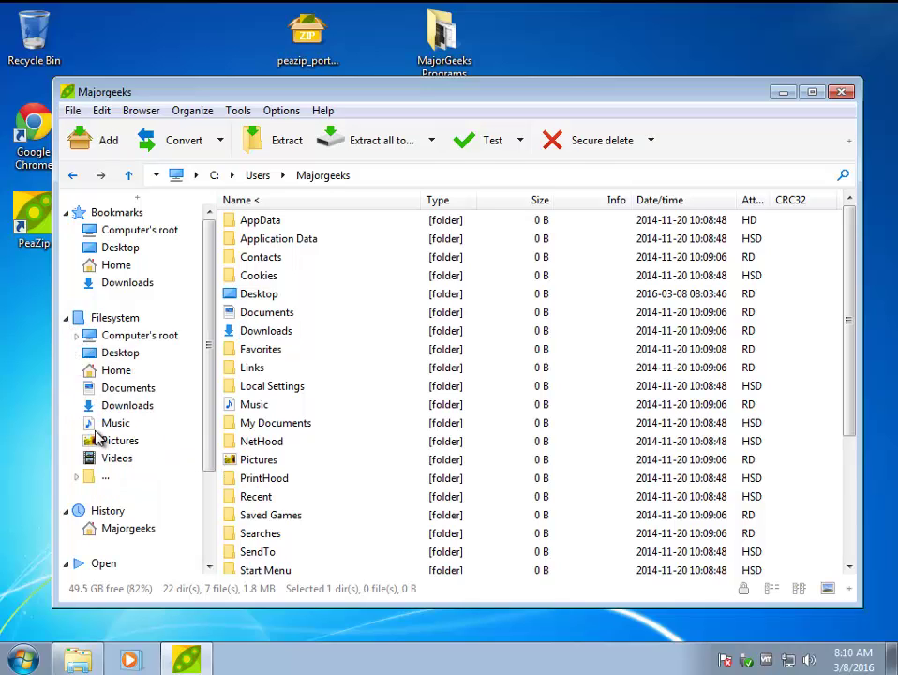
left_click(77, 336)
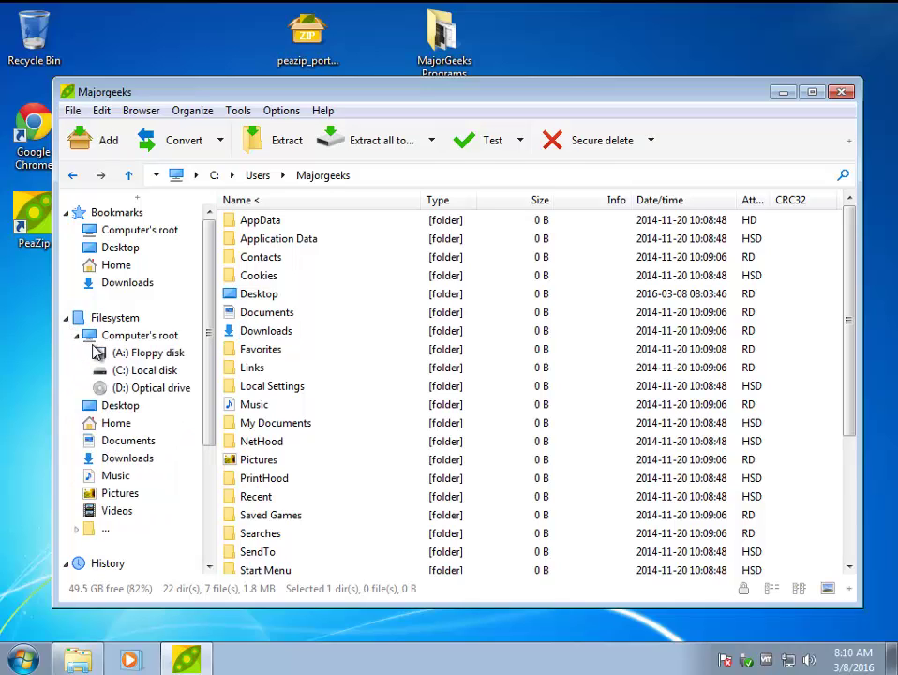
left_click(148, 373)
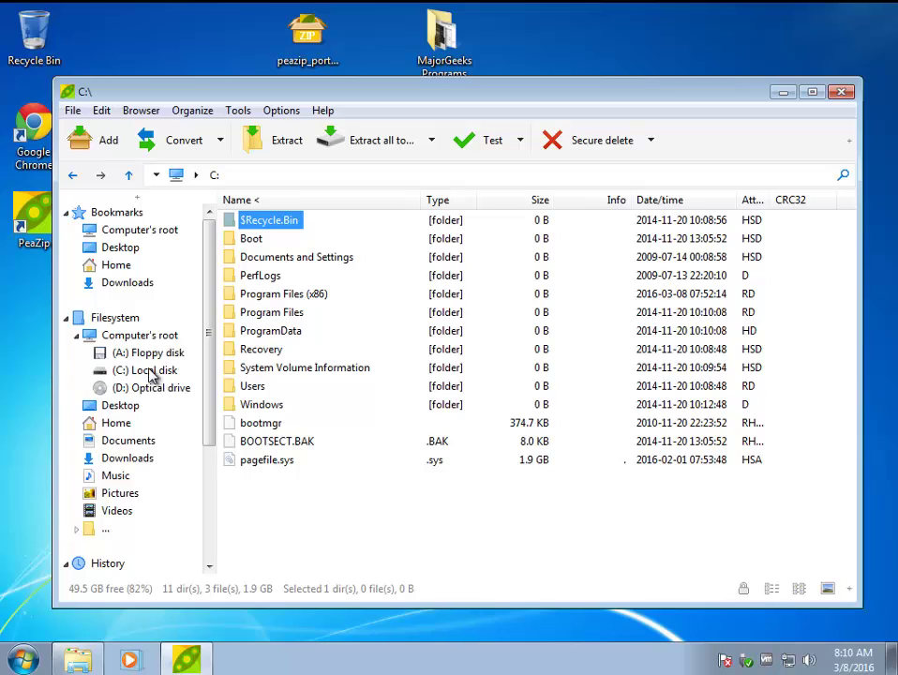
left_click(279, 261)
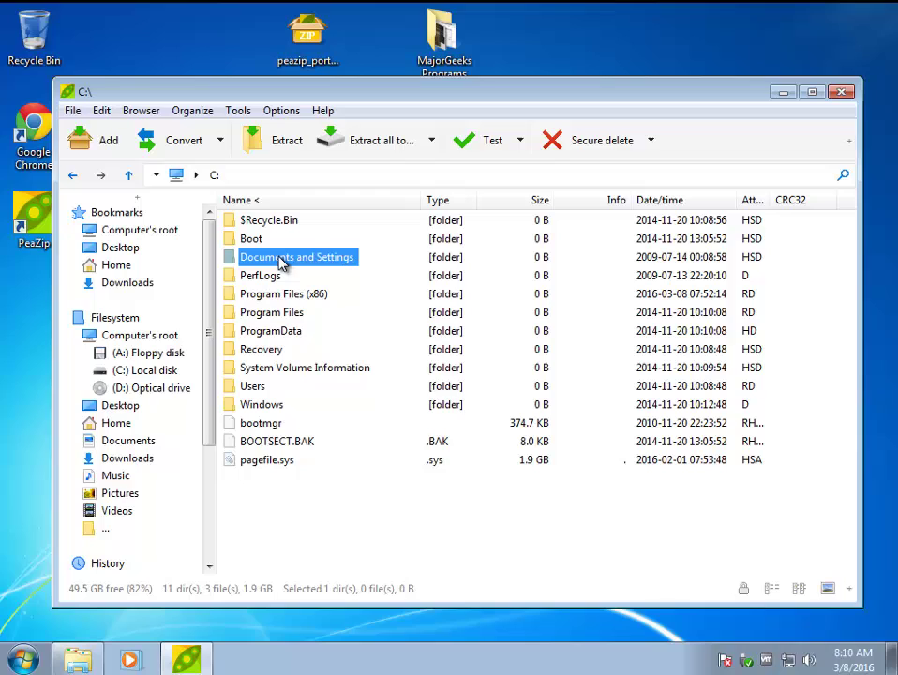
Browse the Documents and Settings context menu's Navigation, Open with, System tools and File tools submenus
right_click(281, 264)
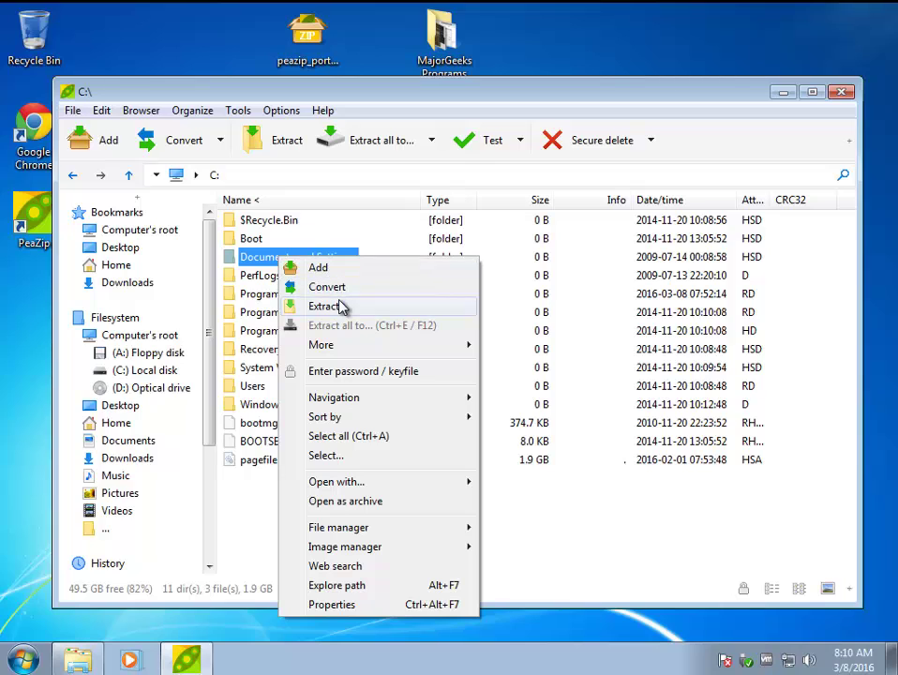
mouse_move(349, 400)
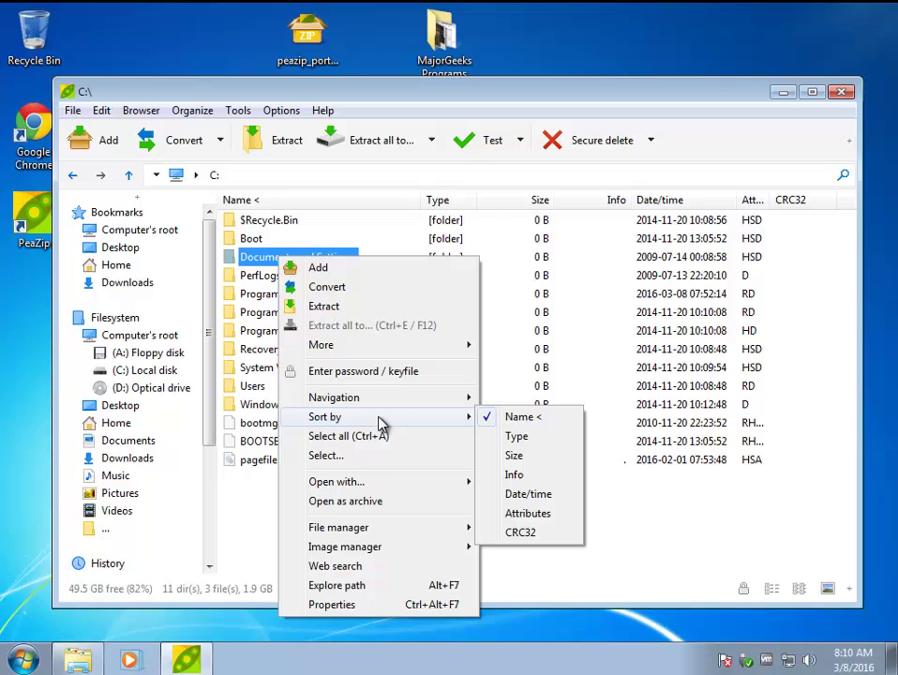
mouse_move(358, 485)
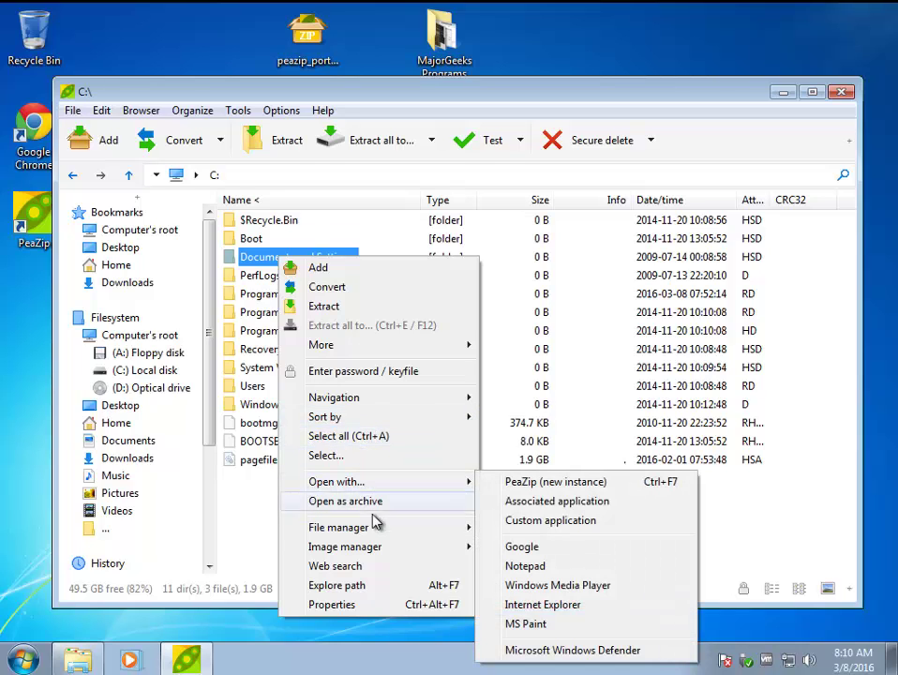
mouse_move(364, 531)
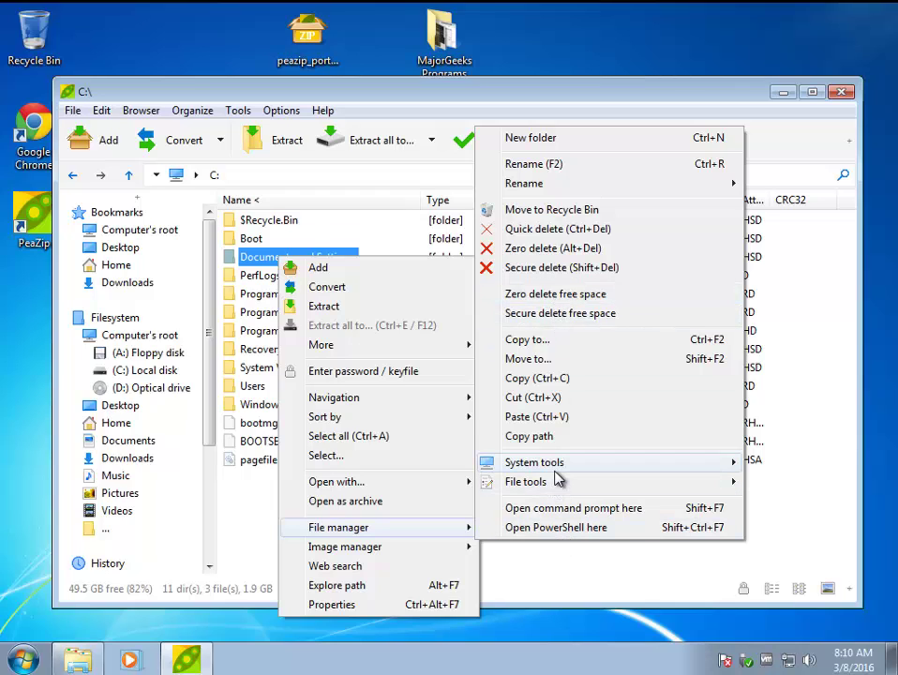
mouse_move(565, 469)
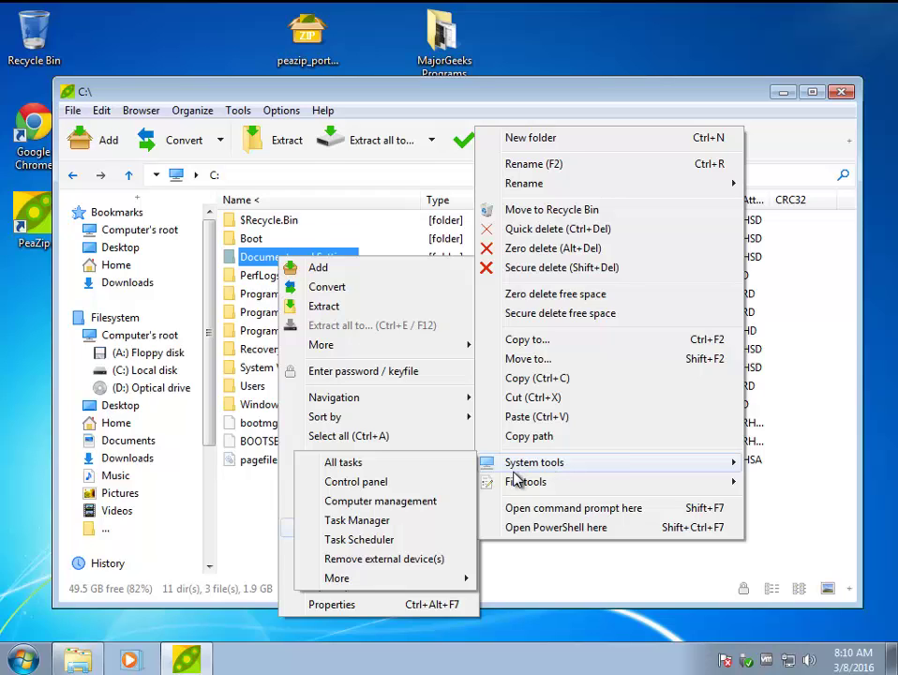
mouse_move(526, 486)
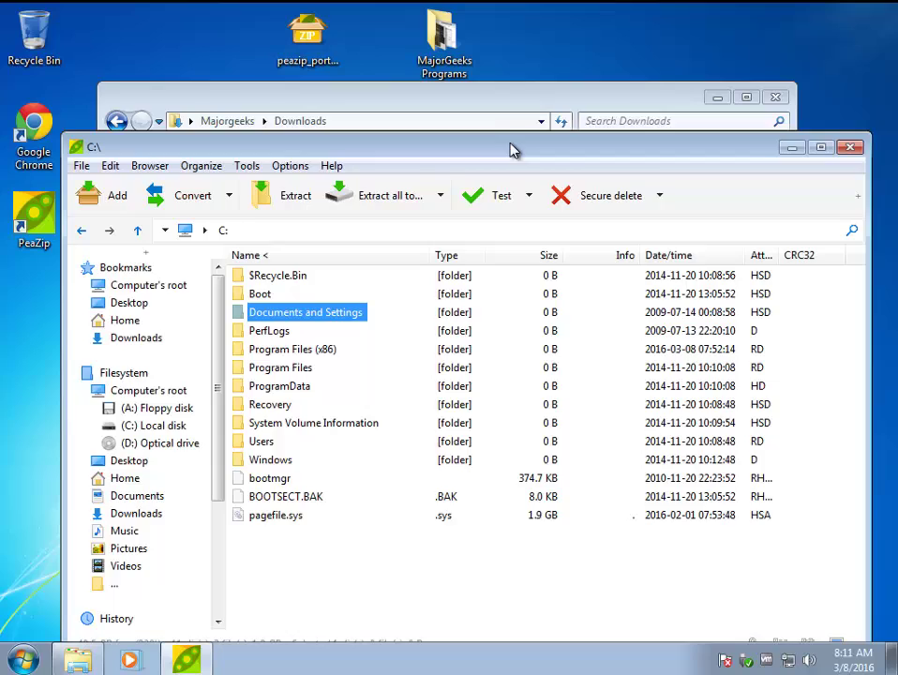
Dismiss the menus, bring the Downloads window forward, and open the desktop peazip_portable zip
left_click(518, 94)
left_click_drag(525, 105, 540, 35)
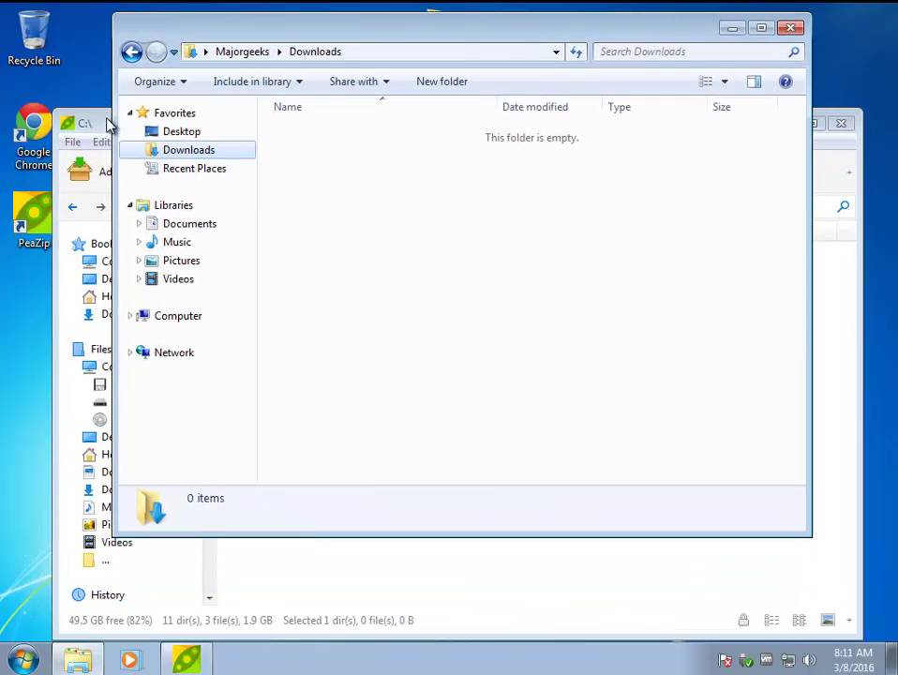
left_click(108, 124)
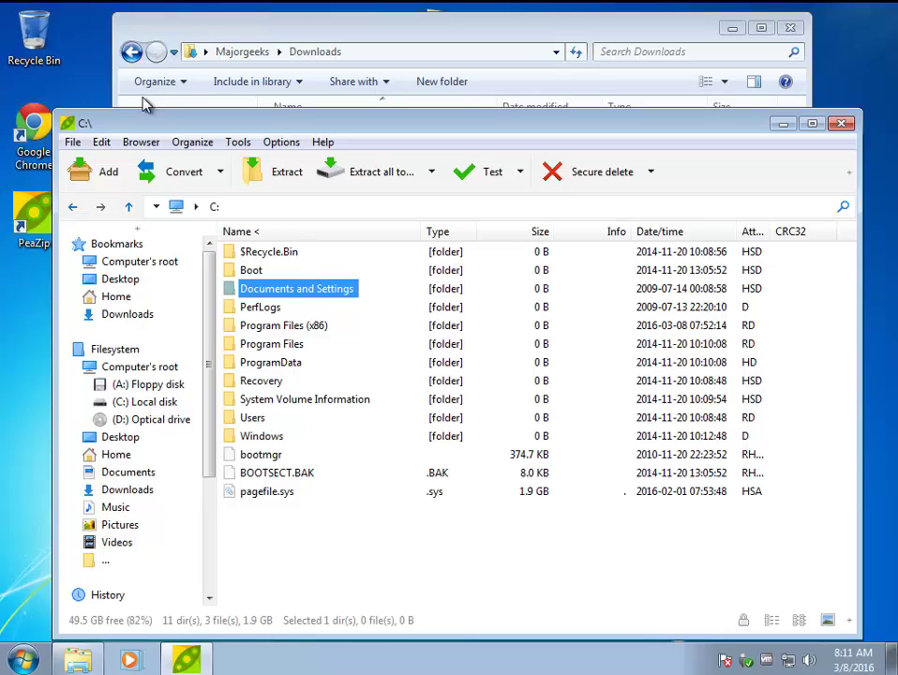
left_click_drag(321, 34, 315, 122)
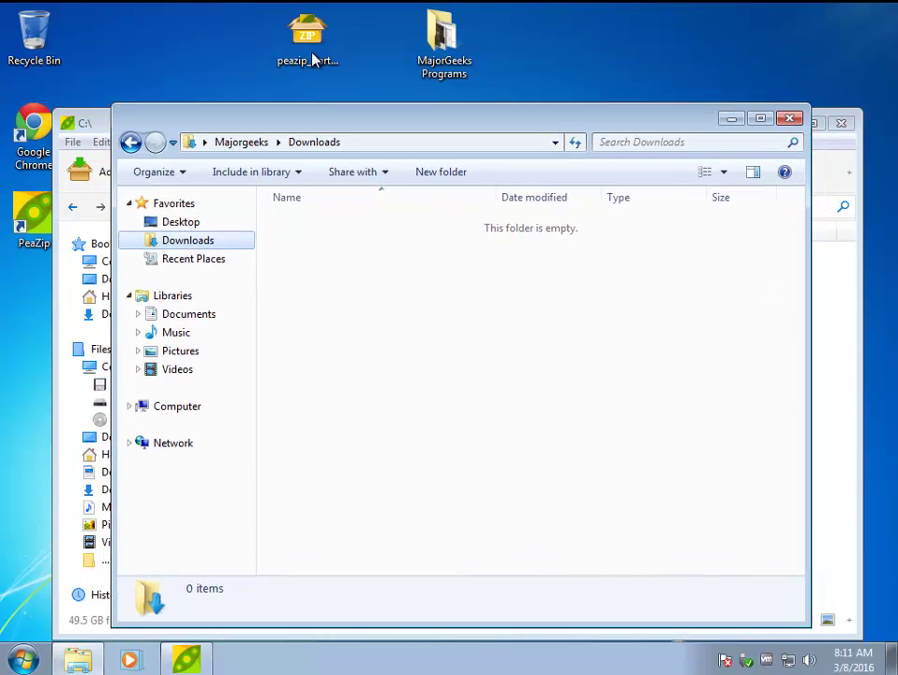
left_click(309, 47)
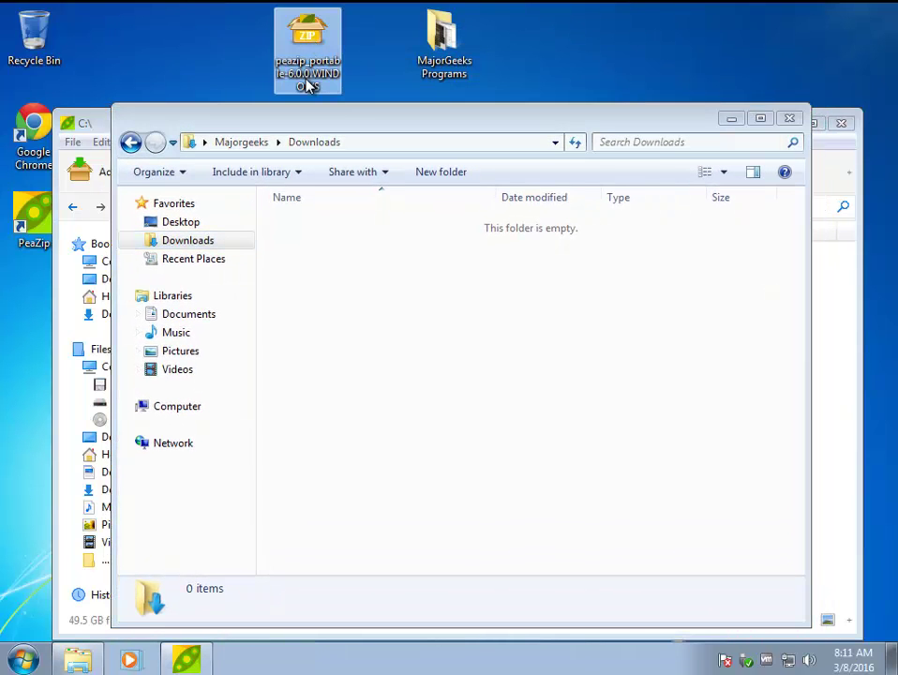
double_click(316, 38)
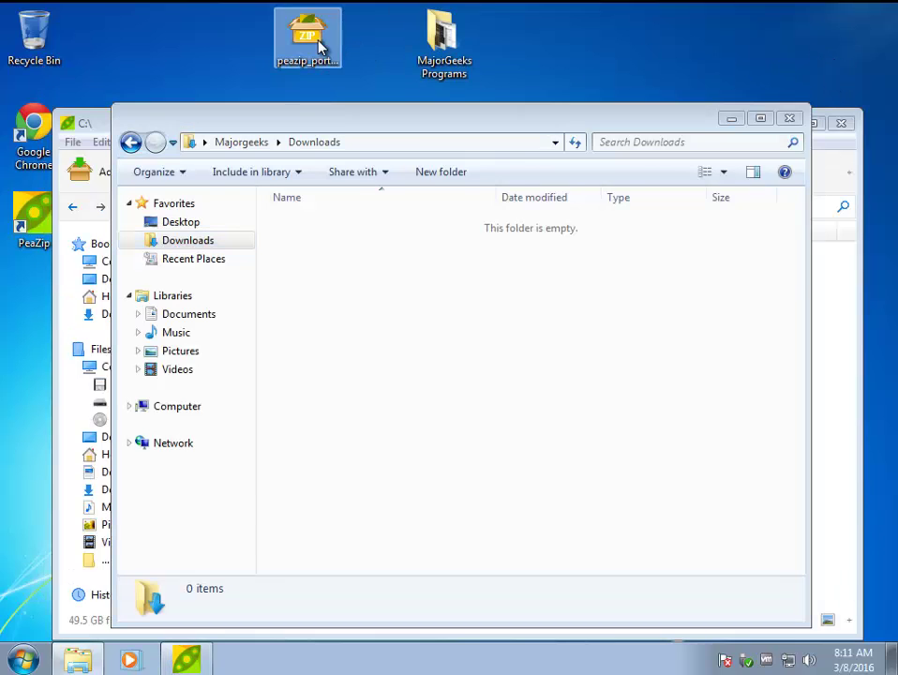
Extract peazip_portable-6.0.0.WINDOWS.zip onto the desktop with PeaZip > Extract here
right_click(319, 44)
mouse_move(367, 74)
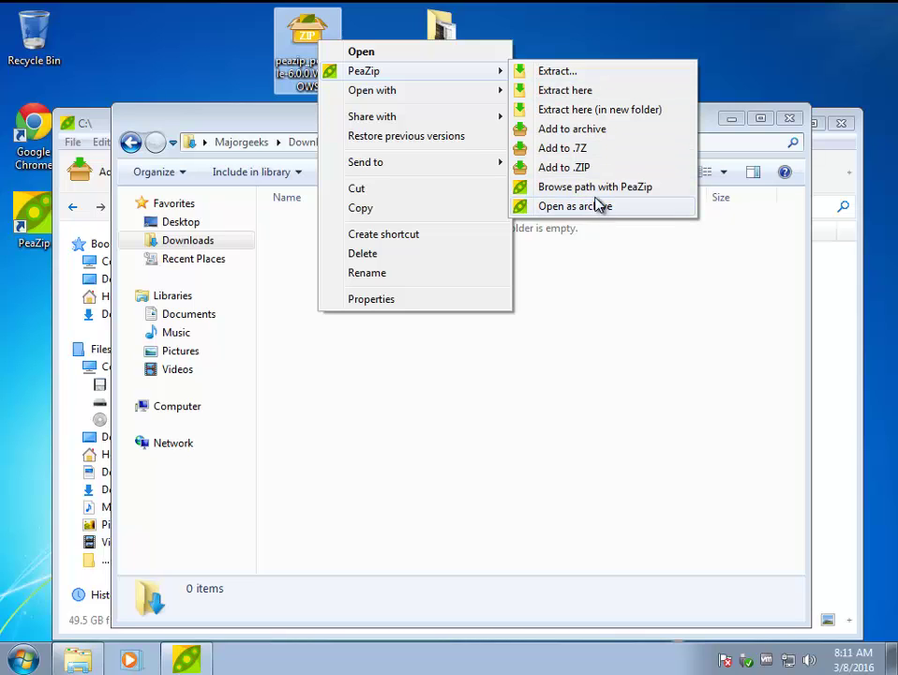
left_click(573, 89)
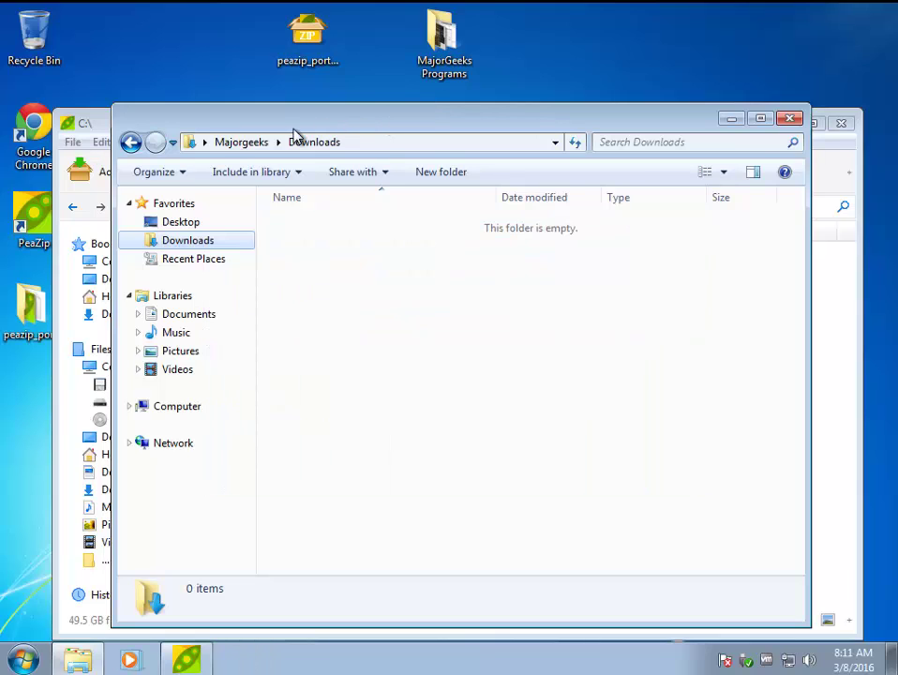
left_click(29, 309)
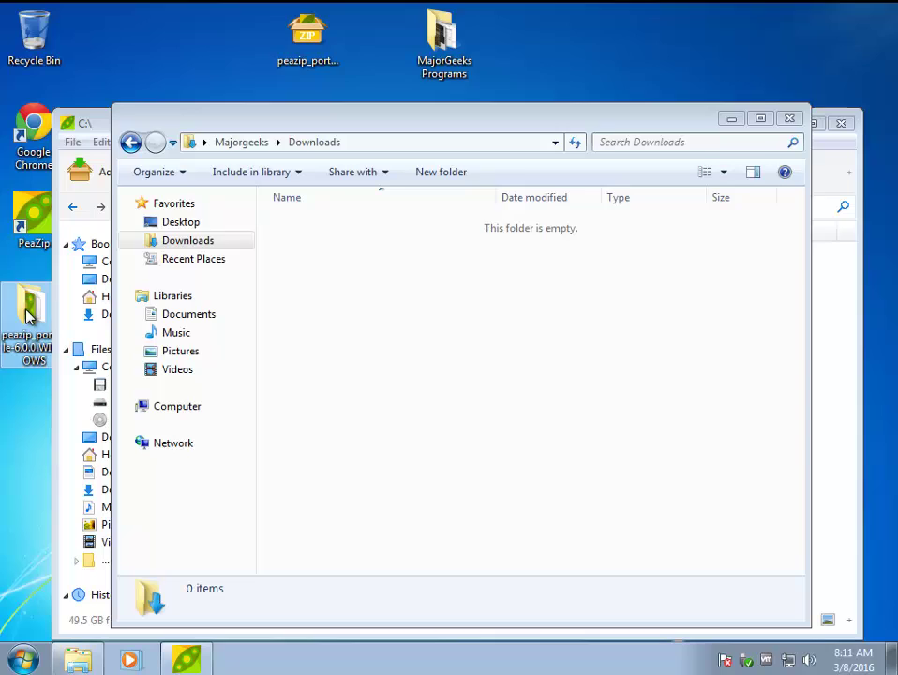
double_click(27, 313)
double_click(346, 164)
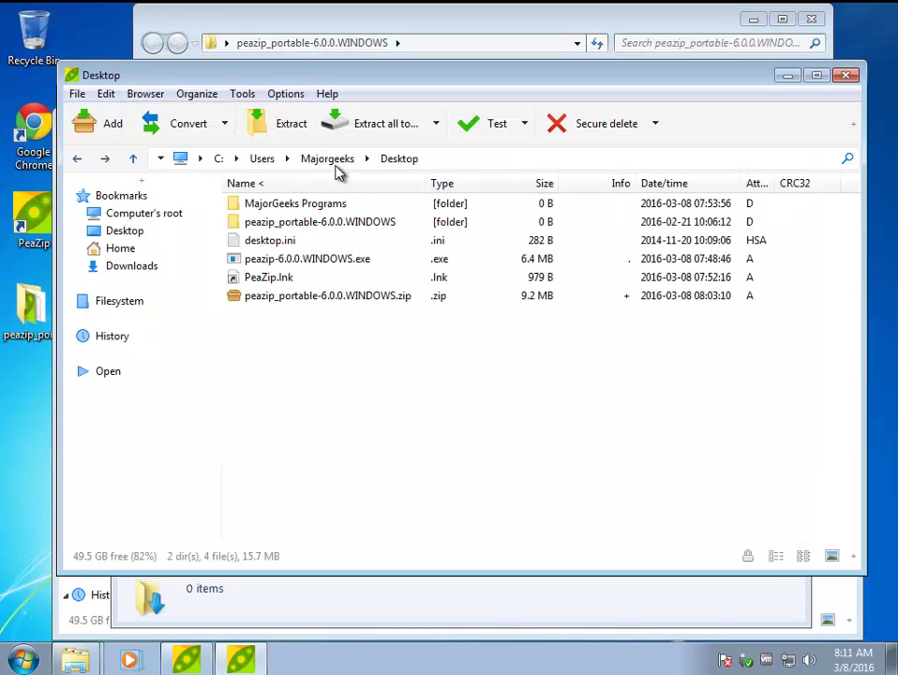
left_click(845, 75)
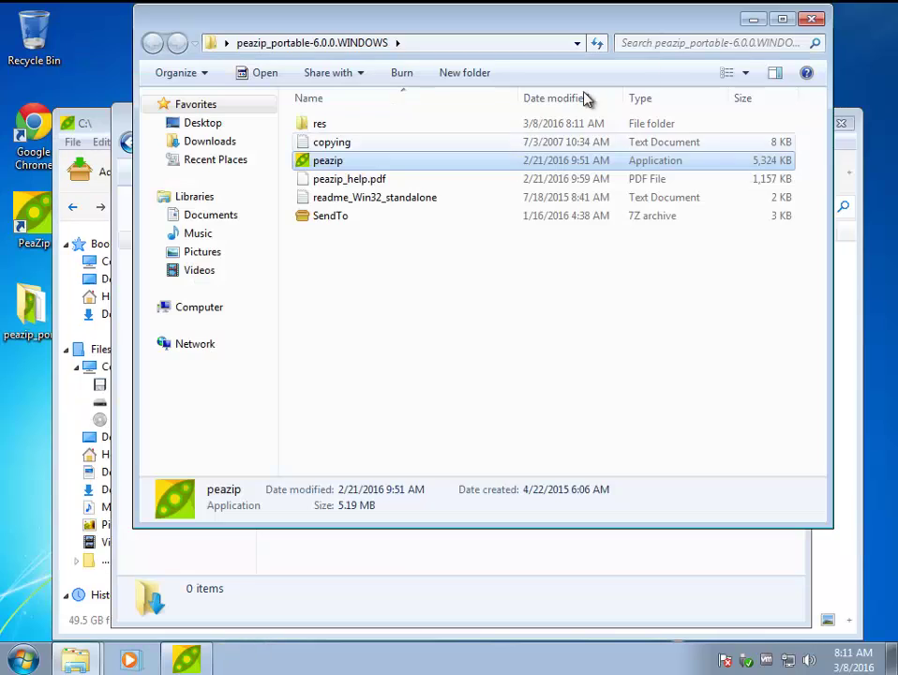
left_click(814, 20)
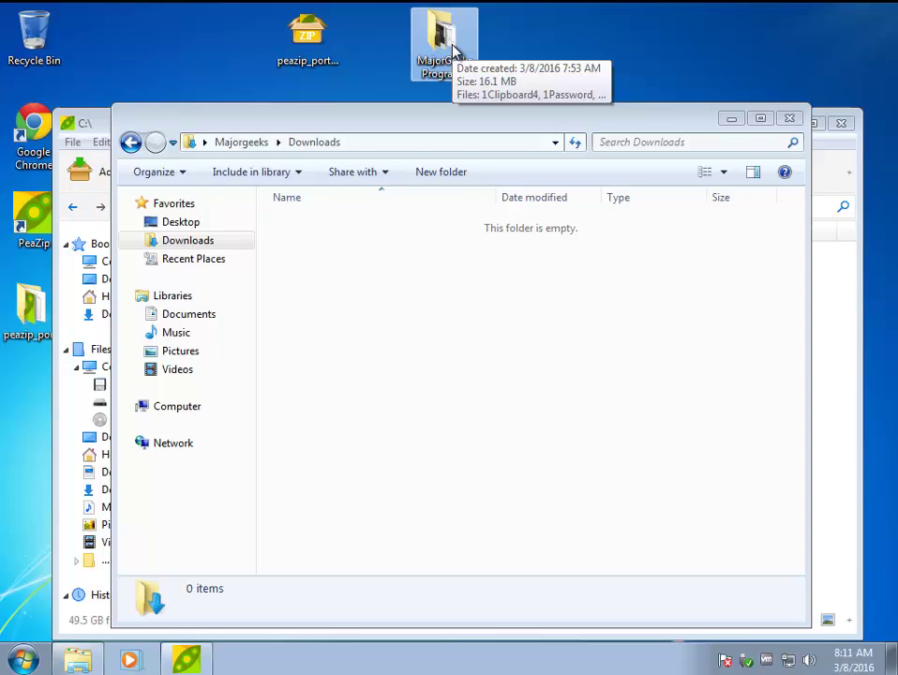
double_click(454, 51)
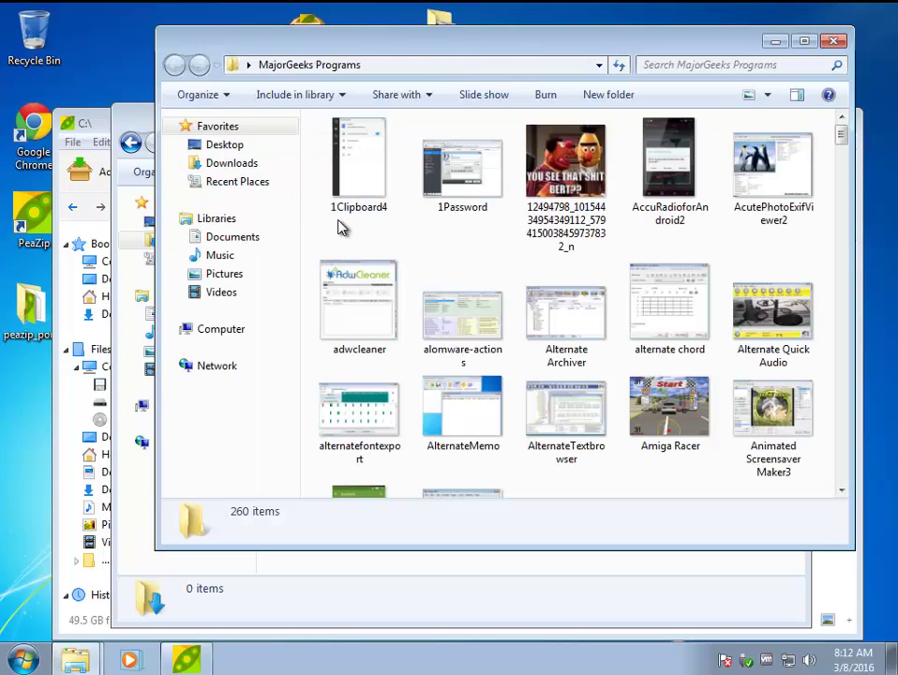
left_click(834, 40)
right_click(445, 39)
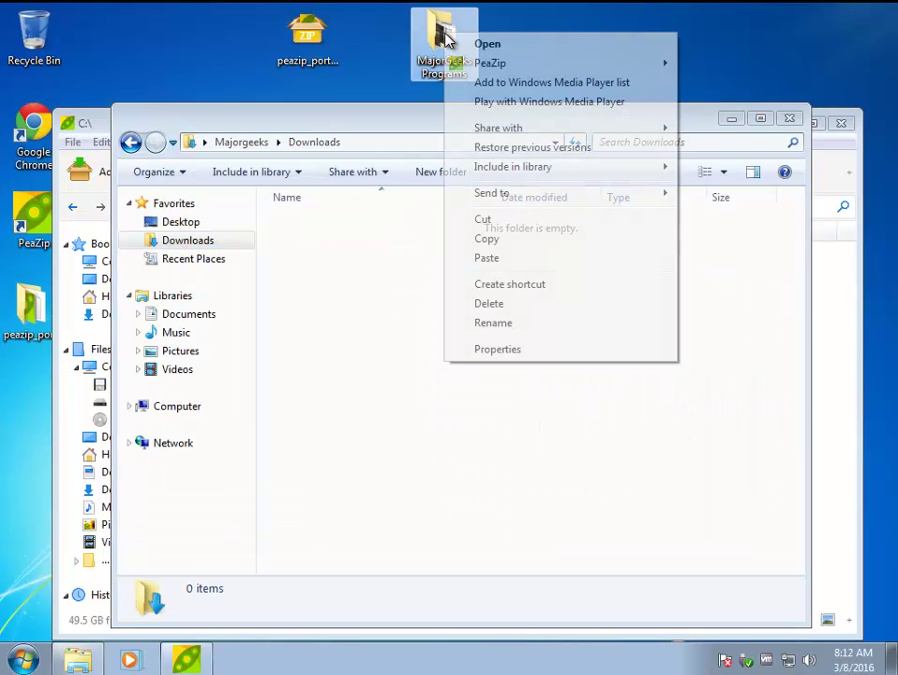
left_click(507, 349)
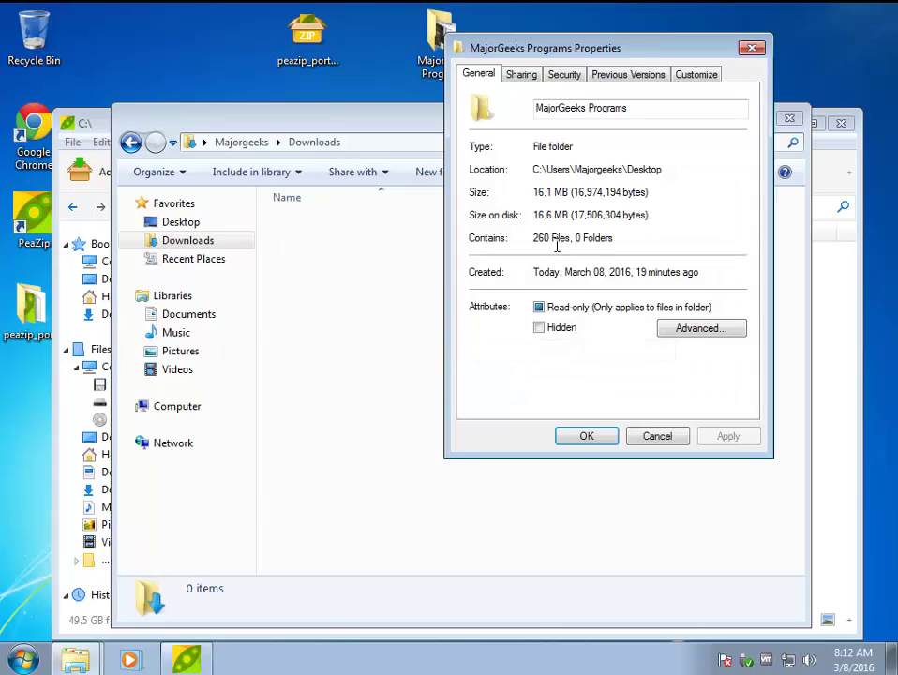
left_click(751, 48)
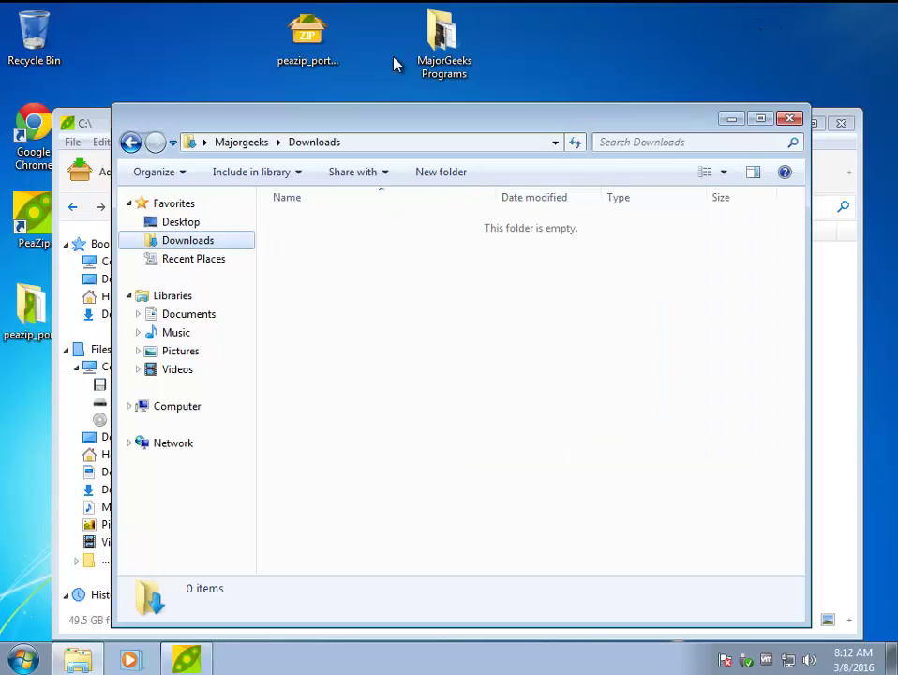
left_click(441, 35)
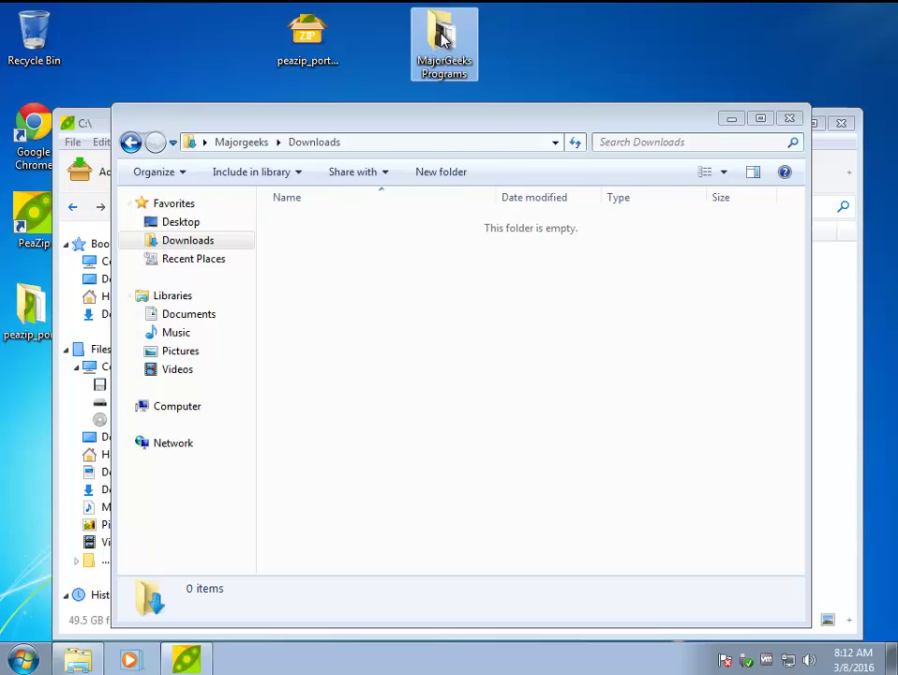
Compress the desktop MajorGeeks Programs folder straight into a ZIP with PeaZip > Add to .ZIP
right_click(443, 37)
mouse_move(516, 71)
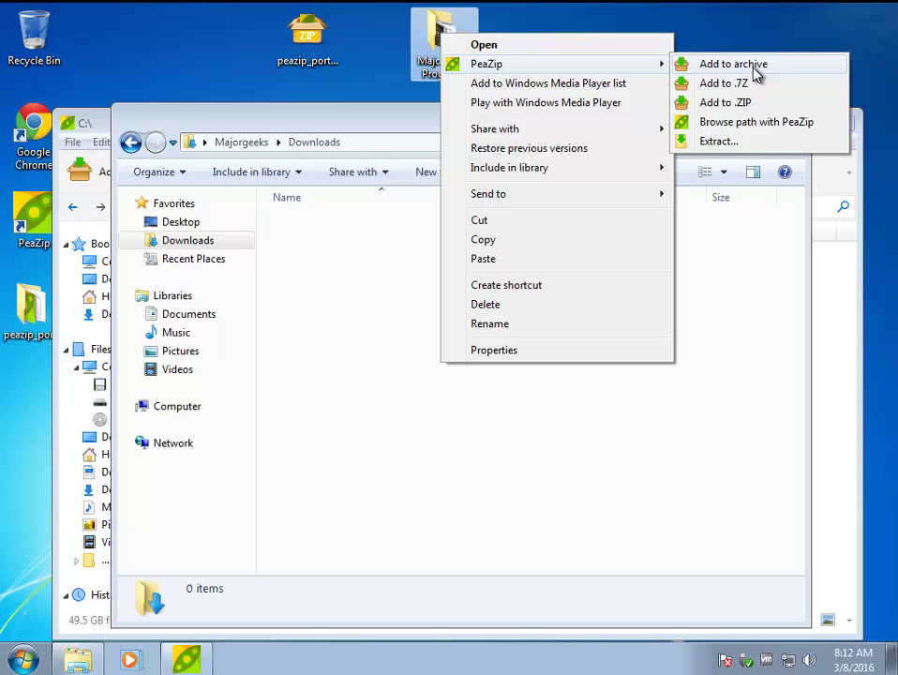
left_click(743, 103)
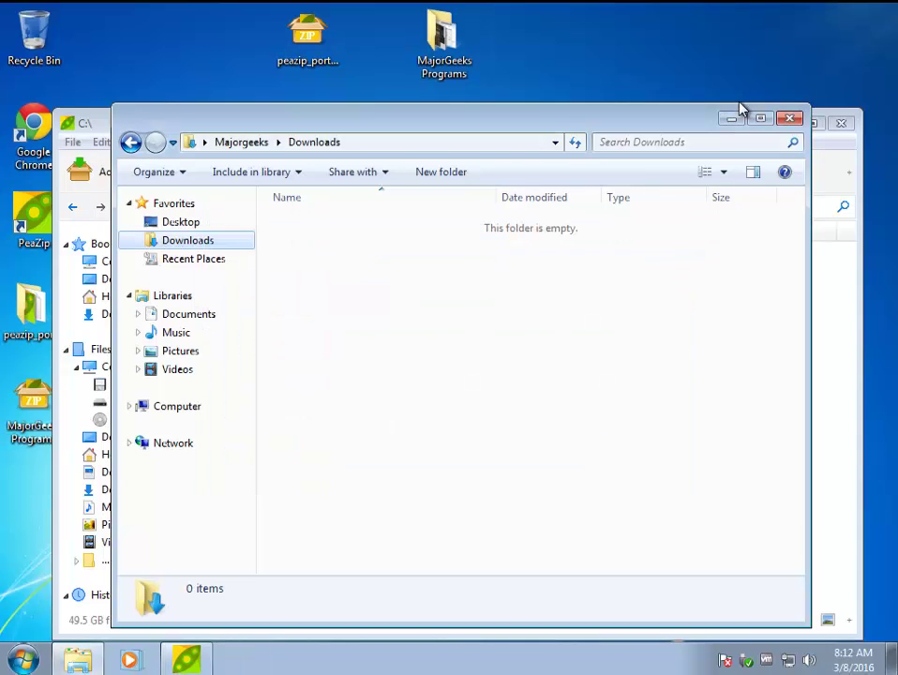
left_click(13, 411)
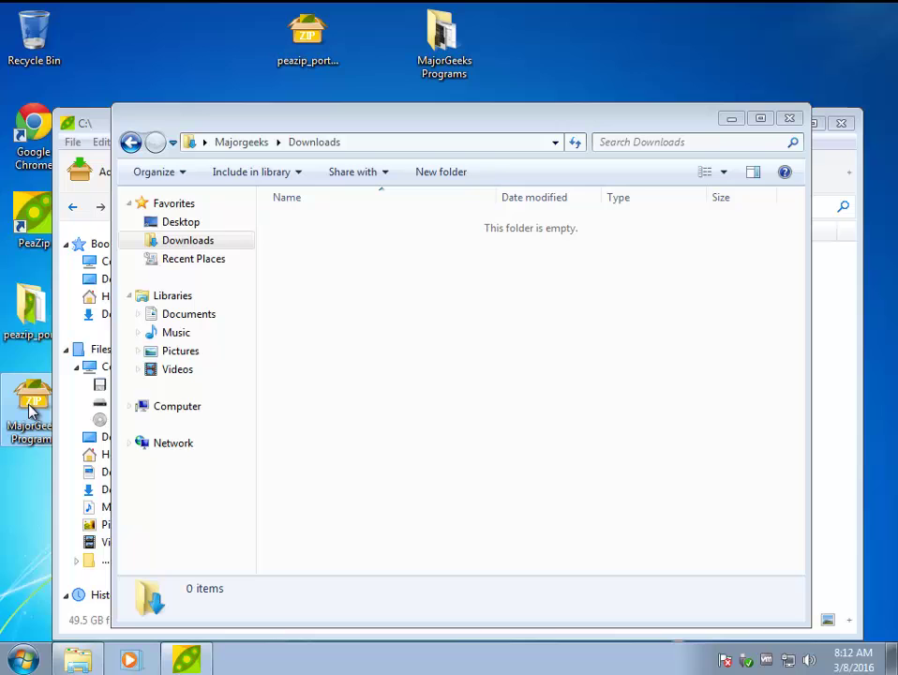
right_click(47, 405)
left_click(71, 392)
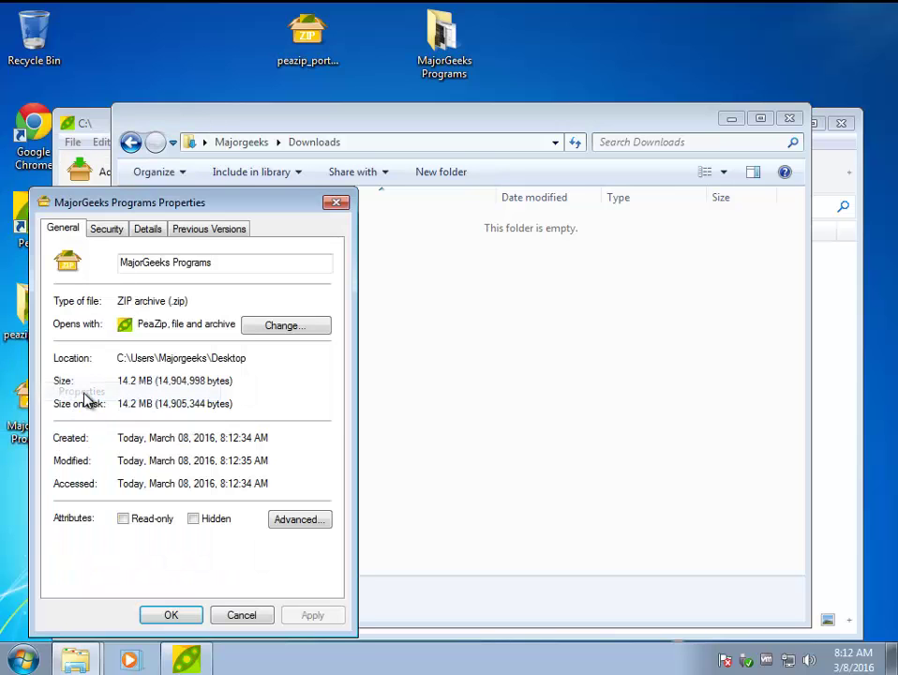
left_click(336, 203)
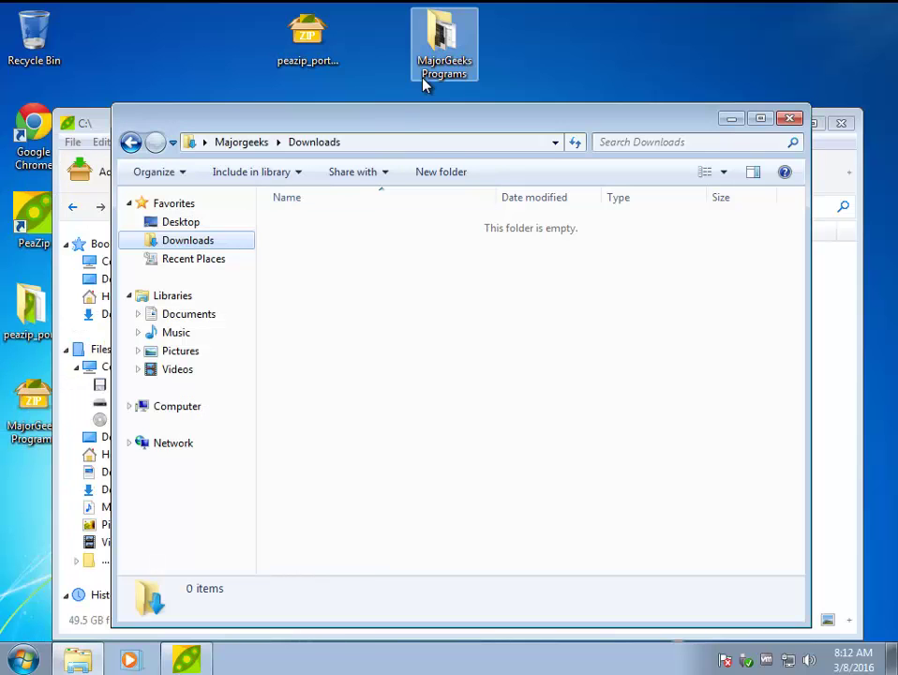
right_click(451, 38)
left_click(492, 350)
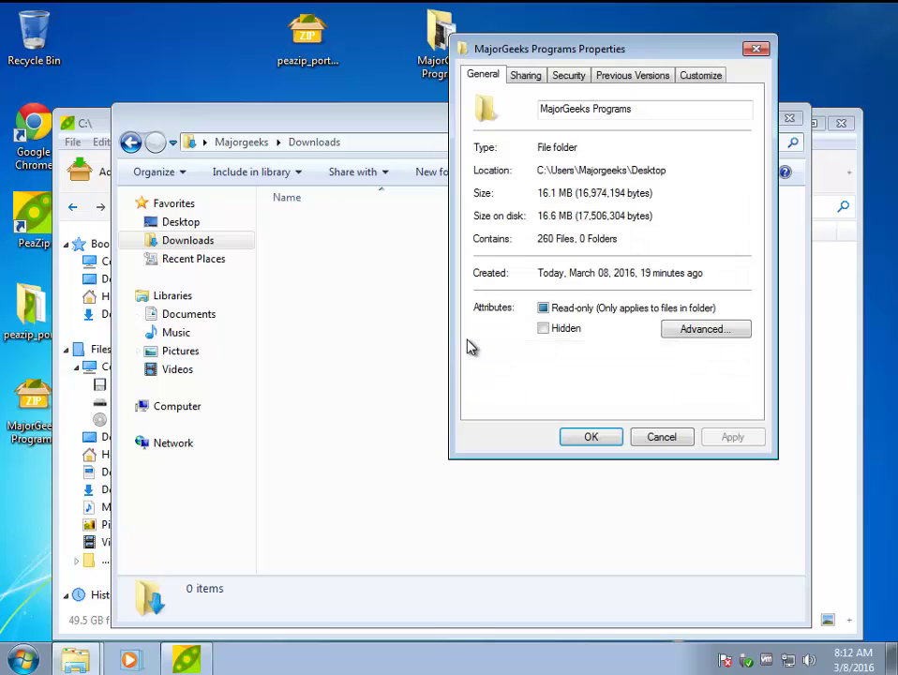
left_click(756, 49)
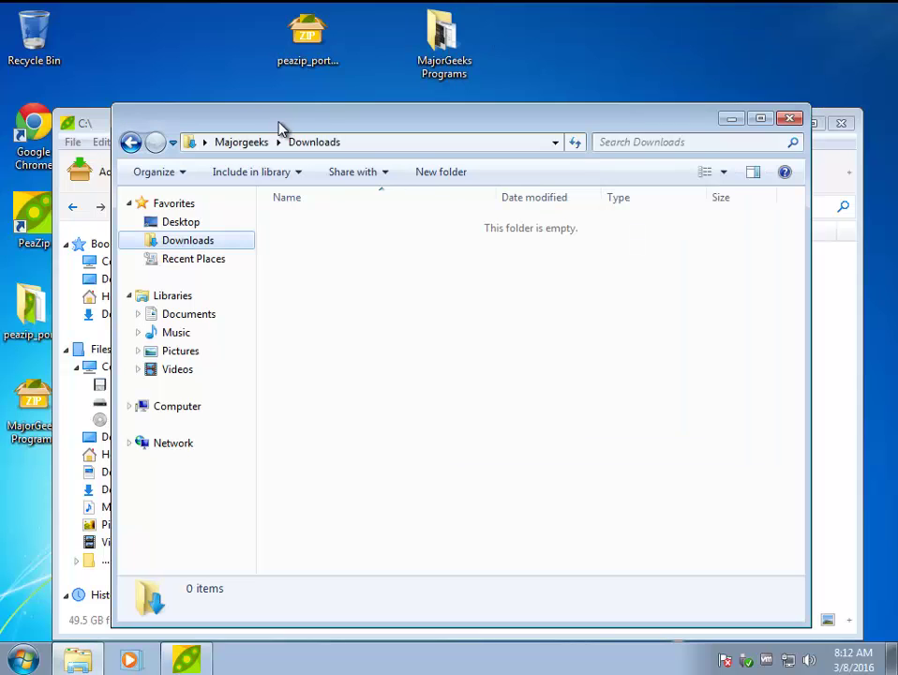
Start a new PeaZip archive of the MajorGeeks Programs folder with custom options
right_click(445, 41)
mouse_move(656, 67)
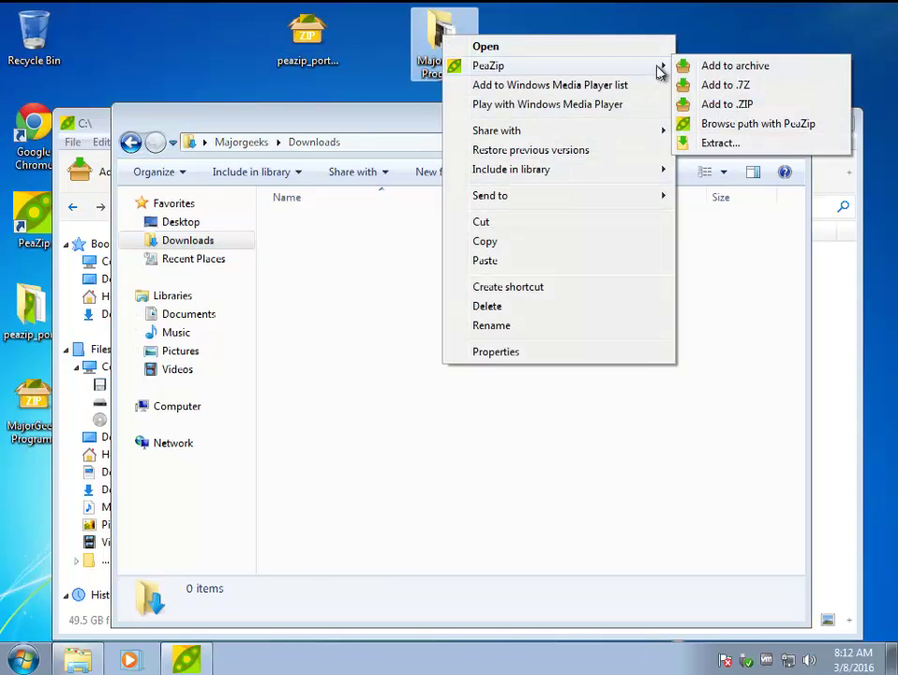
left_click(708, 65)
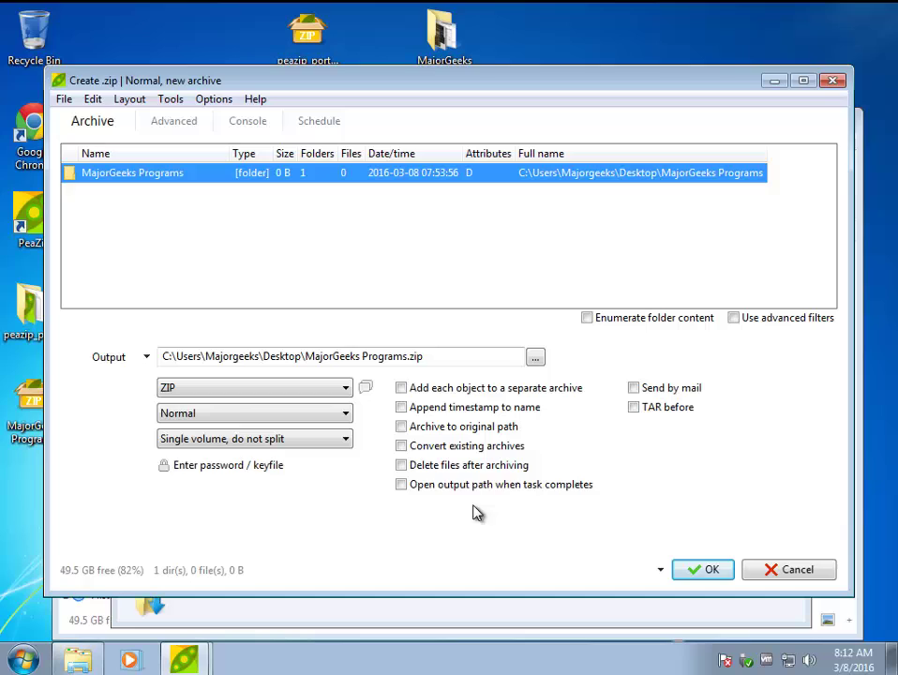
Set compression to Ultra, keep a single volume, and begin editing the output name
left_click(236, 418)
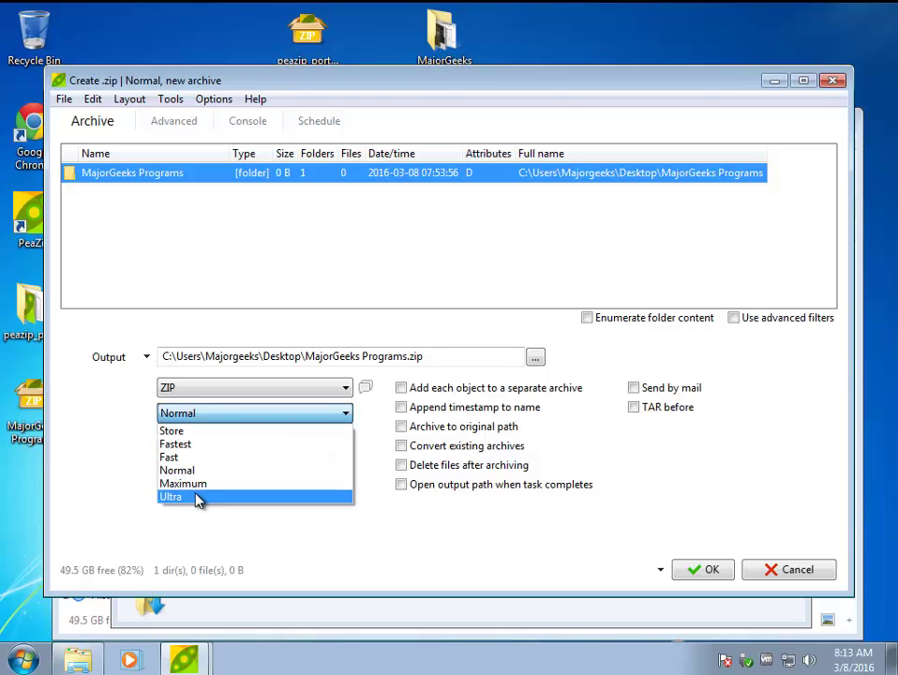
left_click(252, 420)
left_click(251, 420)
left_click(214, 504)
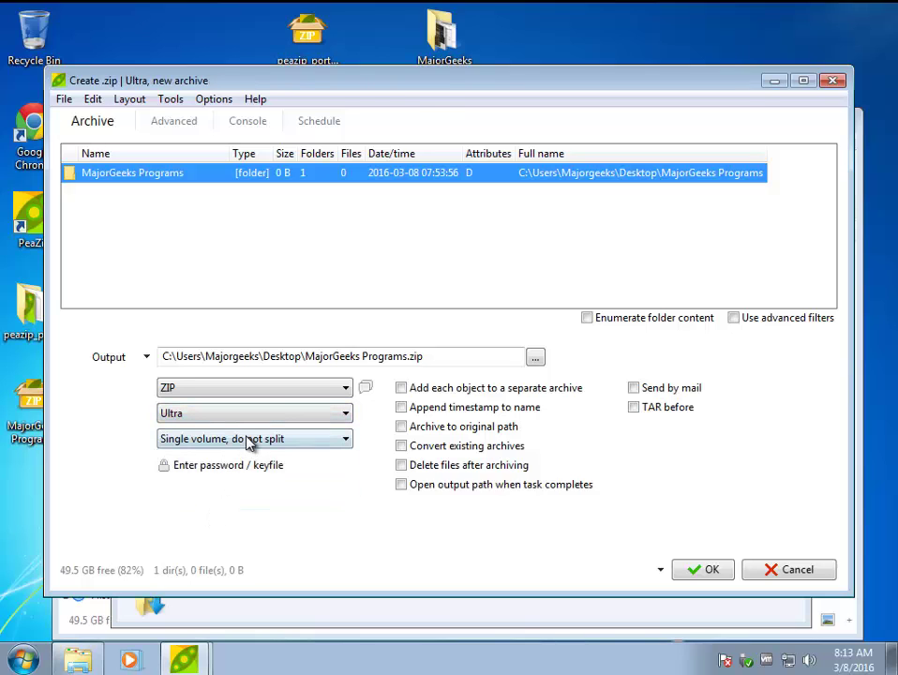
left_click(248, 443)
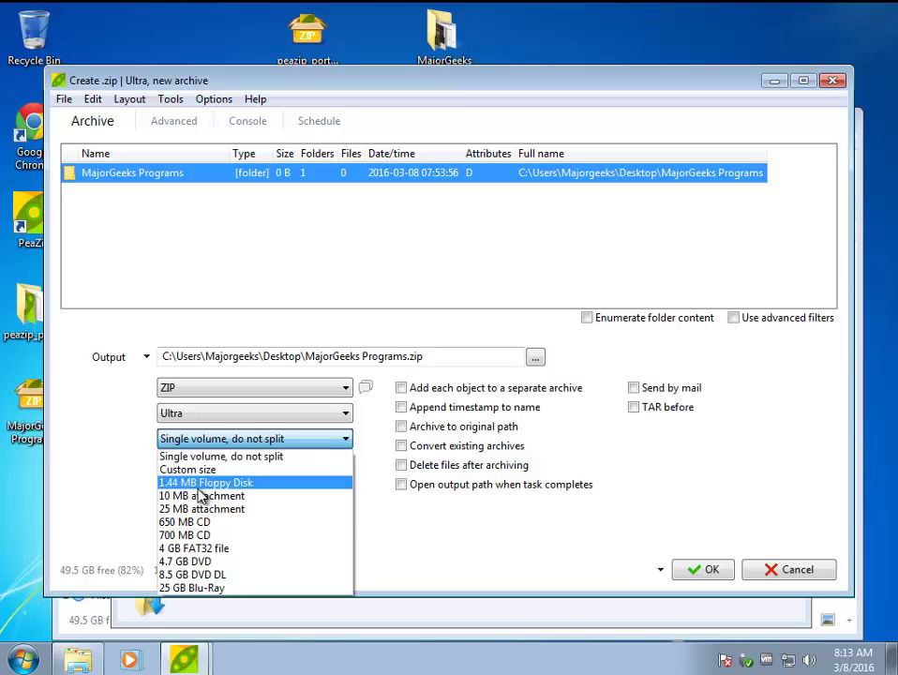
left_click(225, 444)
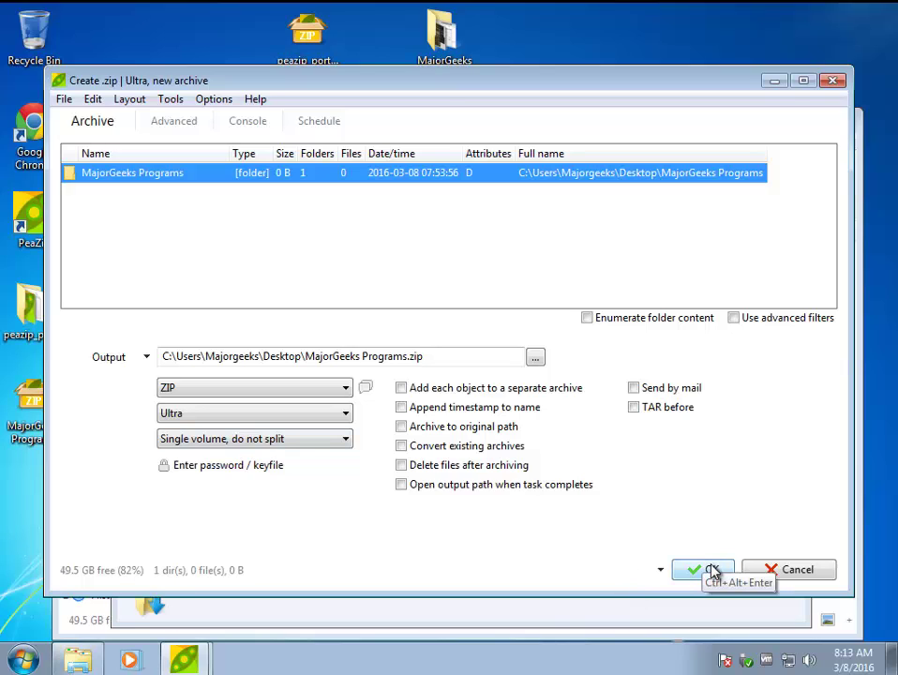
left_click(410, 356)
Create MajorGeeks Programs 2.zip and check its 14.1 MB size in Properties
type("2")
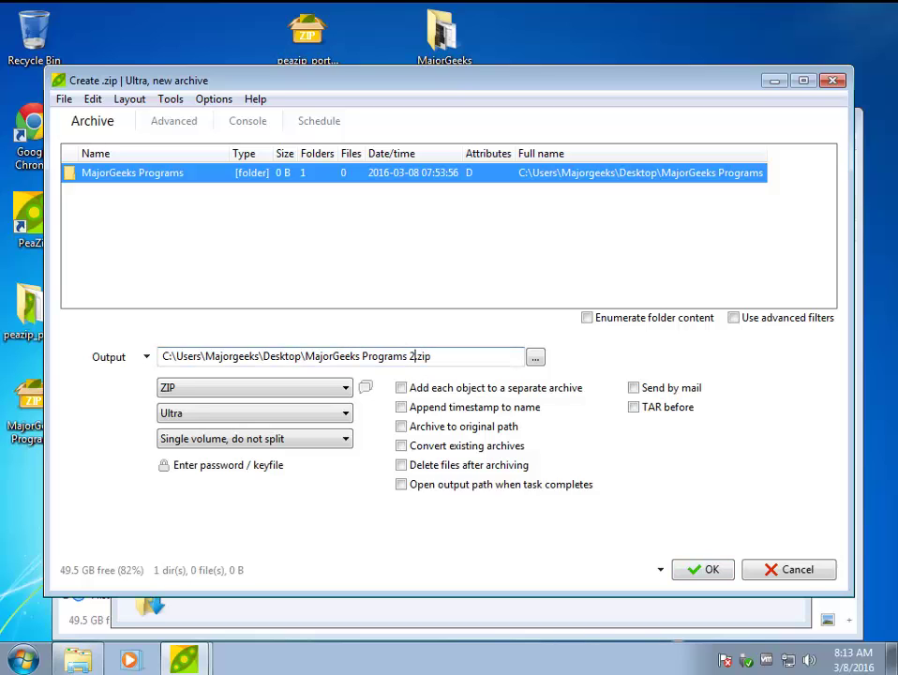
left_click(696, 570)
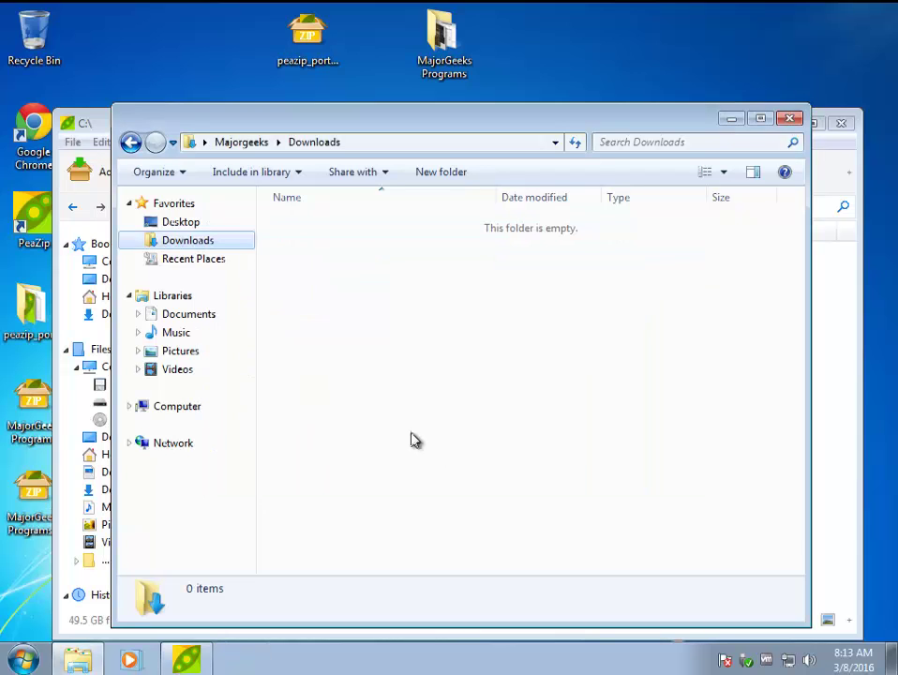
right_click(34, 498)
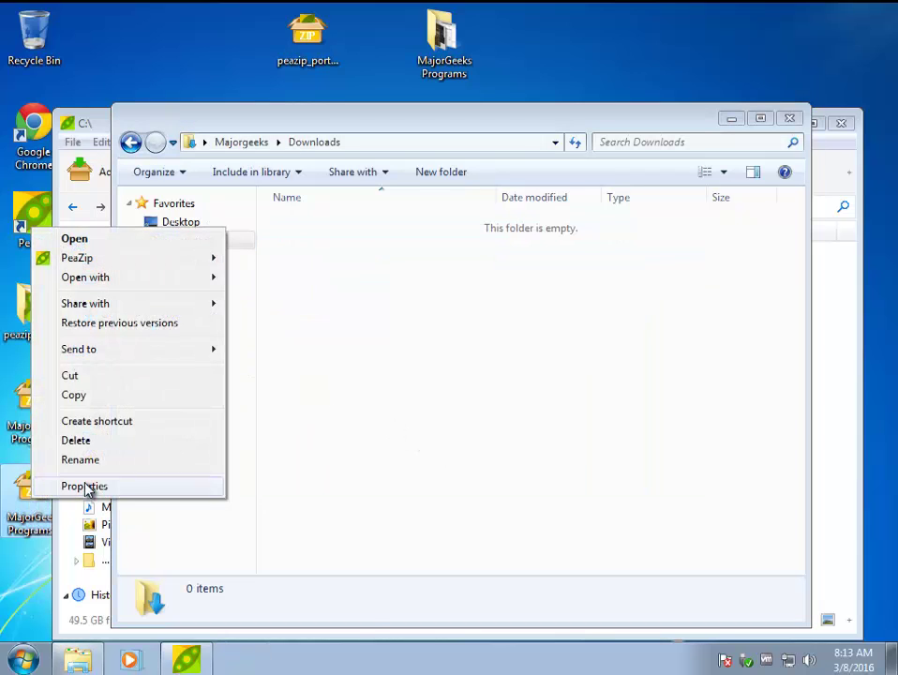
left_click(84, 486)
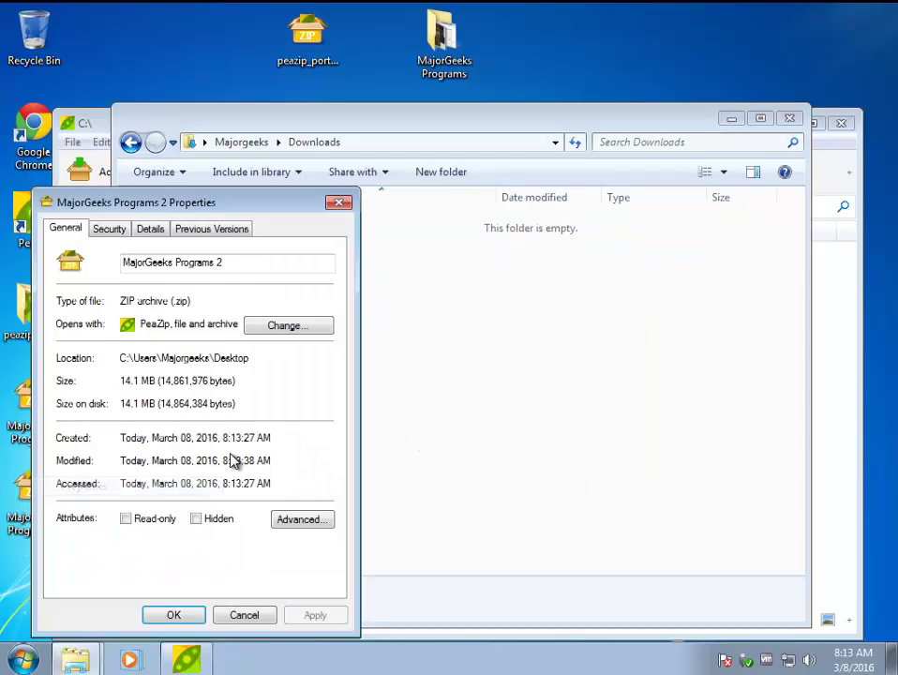
left_click(338, 204)
Check the first MajorGeeks Programs ZIP's 14.2 MB size for comparison, then close PeaZip
right_click(29, 414)
left_click(72, 398)
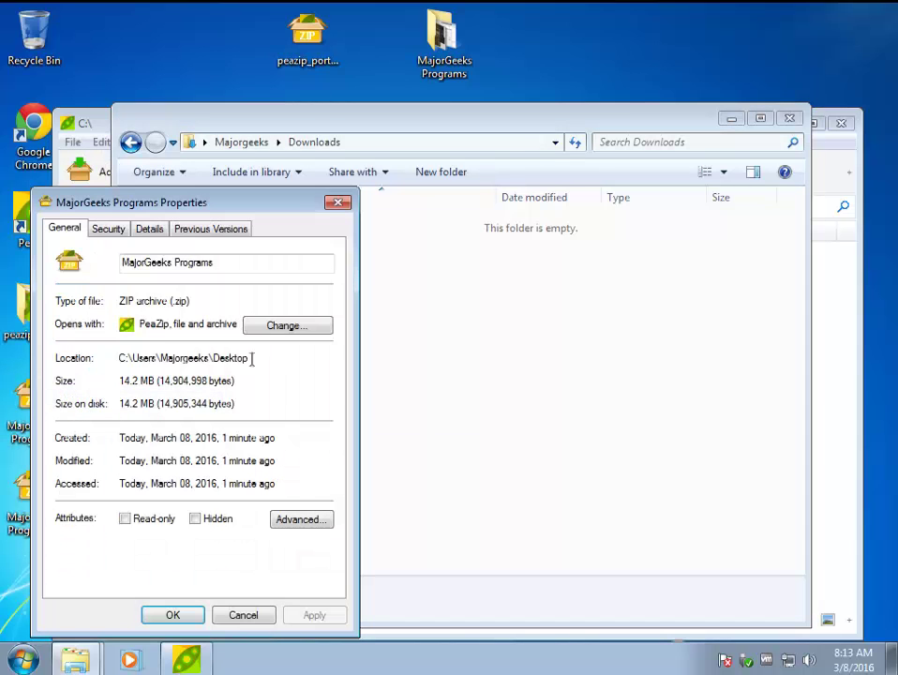
left_click(339, 203)
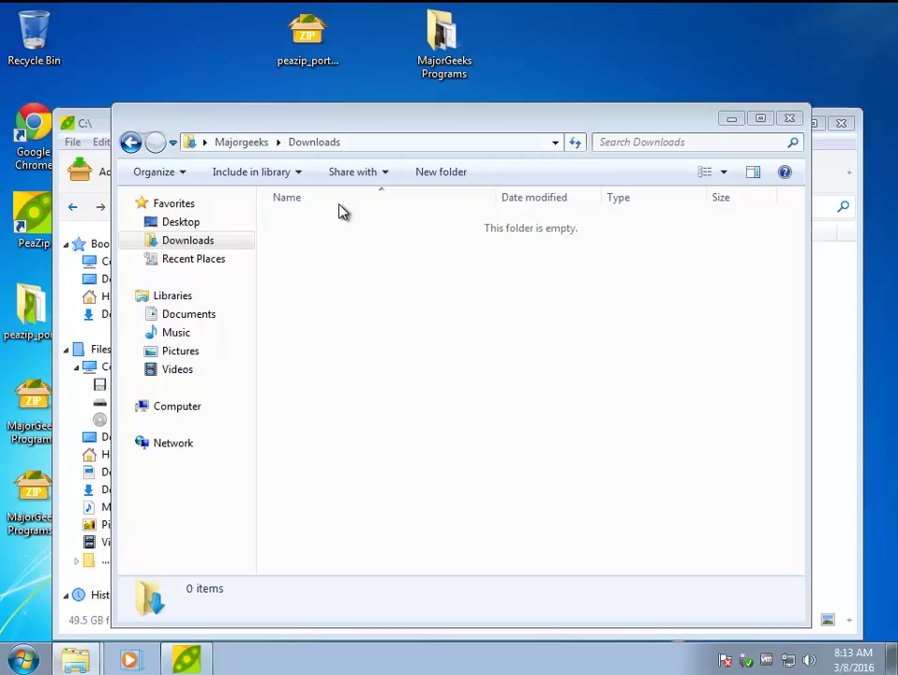
left_click_drag(391, 122, 369, 71)
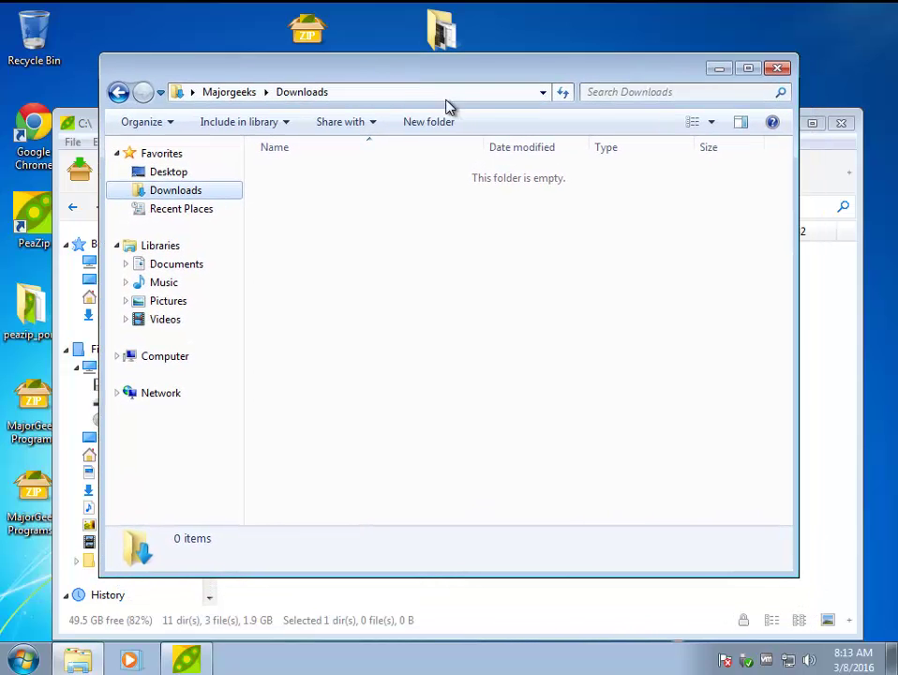
left_click(841, 122)
Open the peazip_portable archive, read copying.txt from its inner folder, then close Notepad and PeaZip
left_click(778, 67)
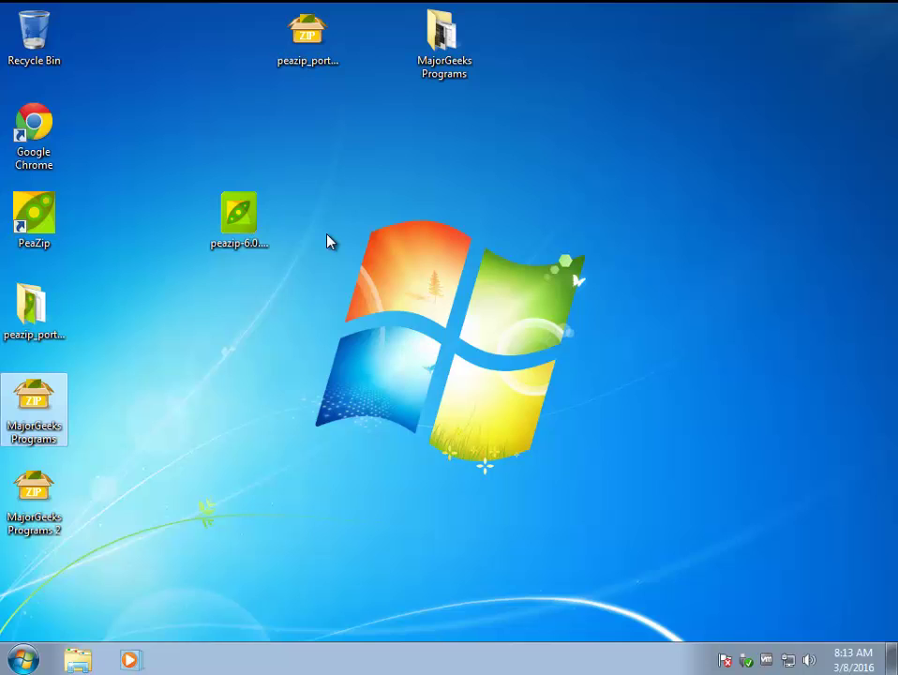
double_click(301, 48)
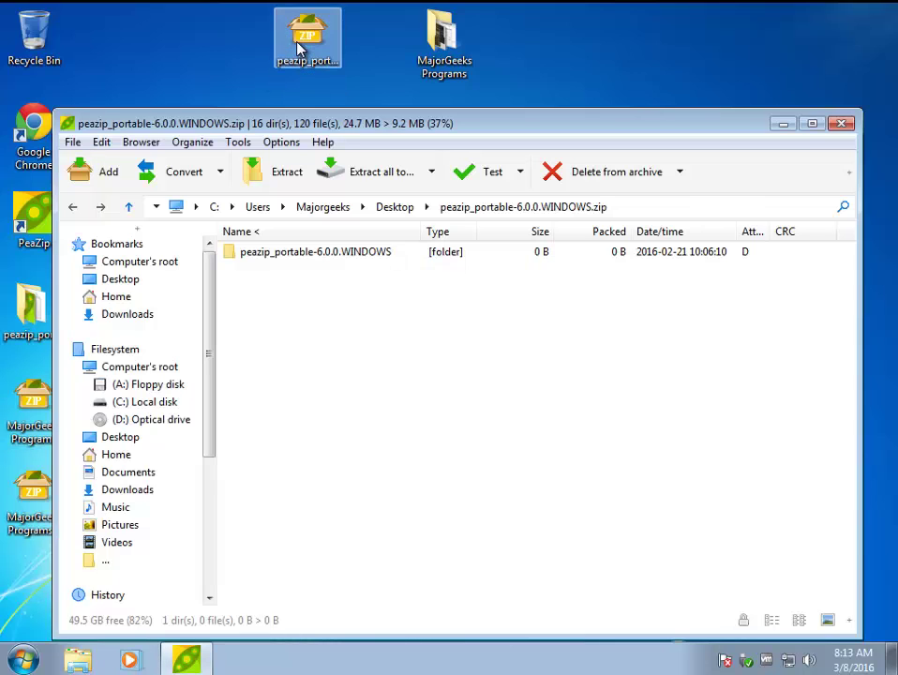
double_click(360, 253)
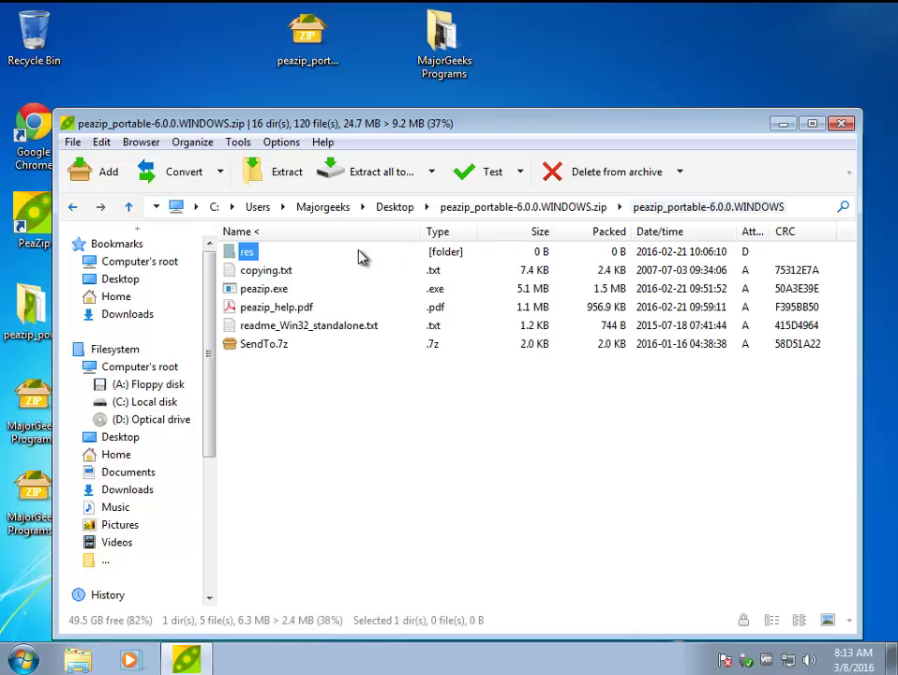
double_click(279, 270)
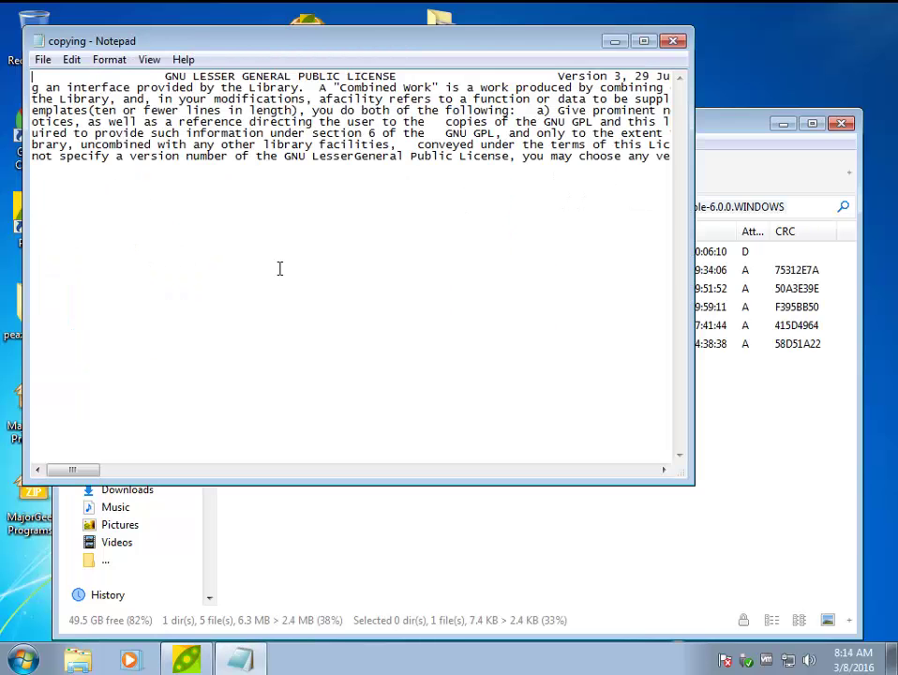
left_click(673, 40)
left_click(841, 123)
Bring up the peazip_portable zip's context menu and dismiss it without choosing anything
right_click(289, 39)
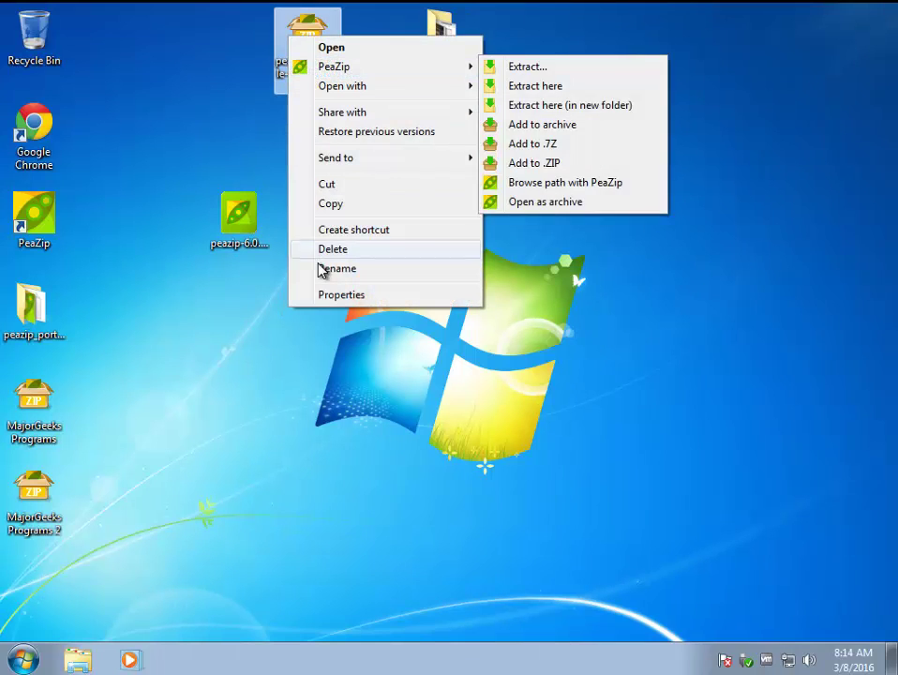
left_click(241, 369)
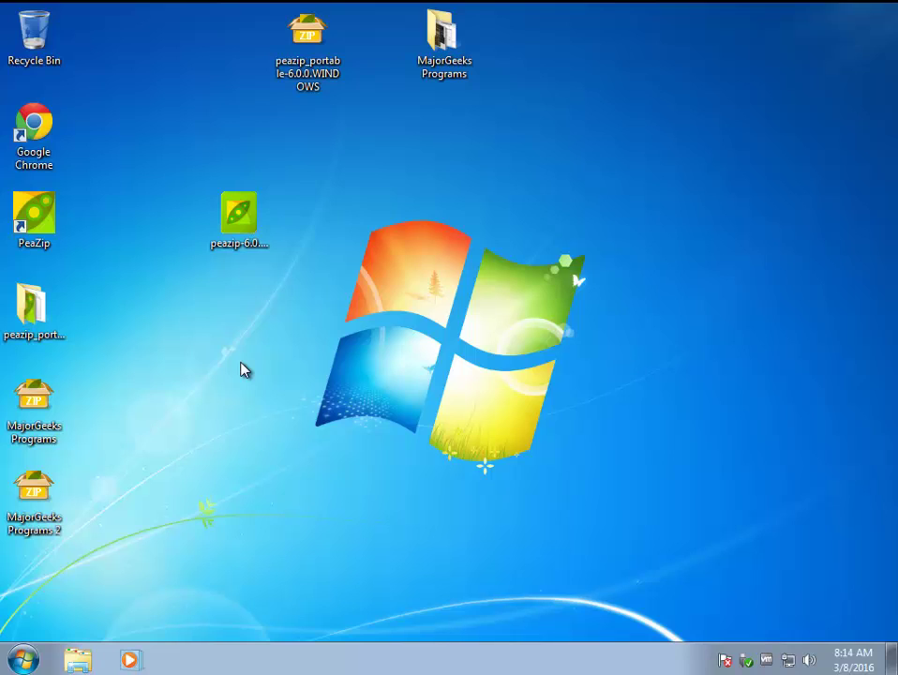
left_click(241, 370)
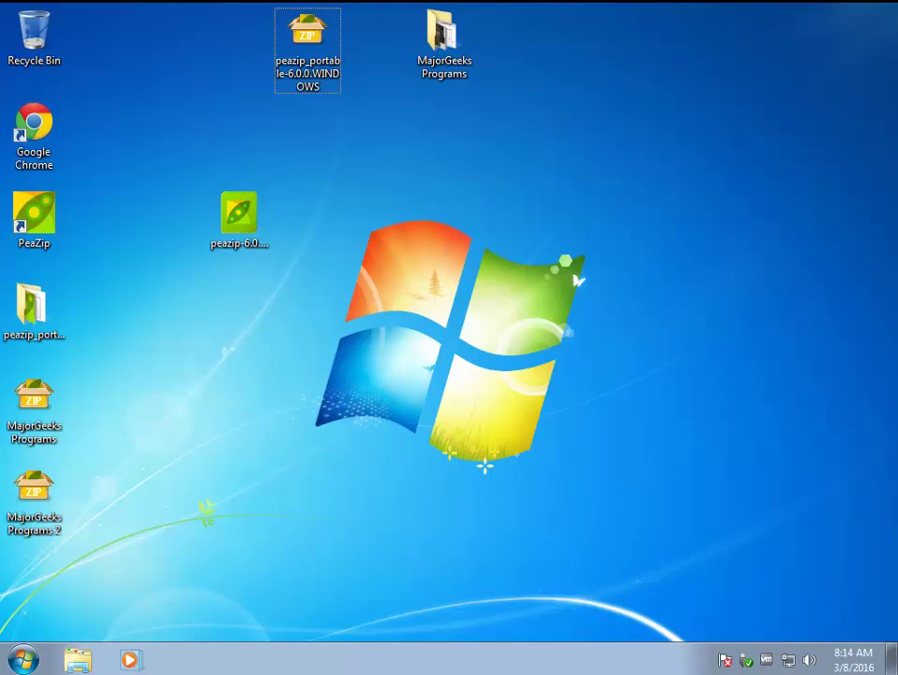